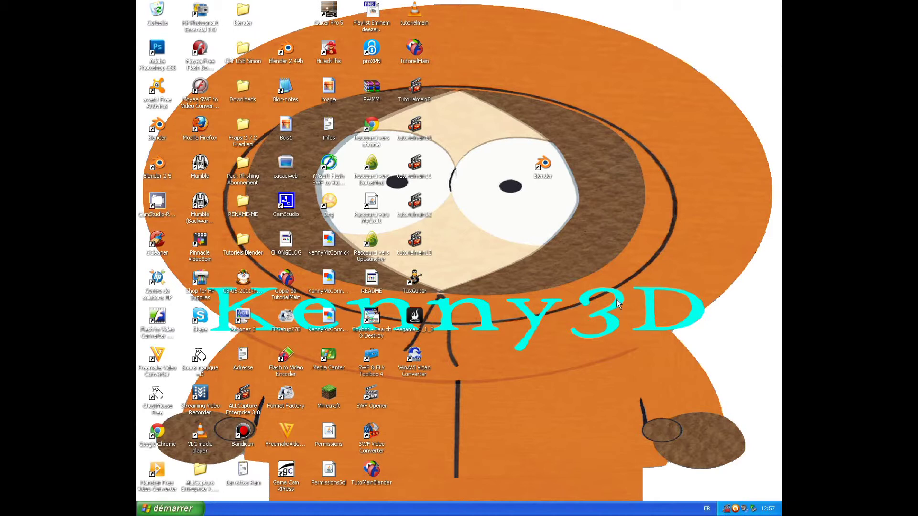
# Launch Blender and dismiss the splash screen
pyautogui.moveTo(572, 205)
pyautogui.mouseDown()
pyautogui.moveTo(576, 177)
pyautogui.moveTo(708, 242)
pyautogui.mouseUp()
pyautogui.doubleClick(542, 165)
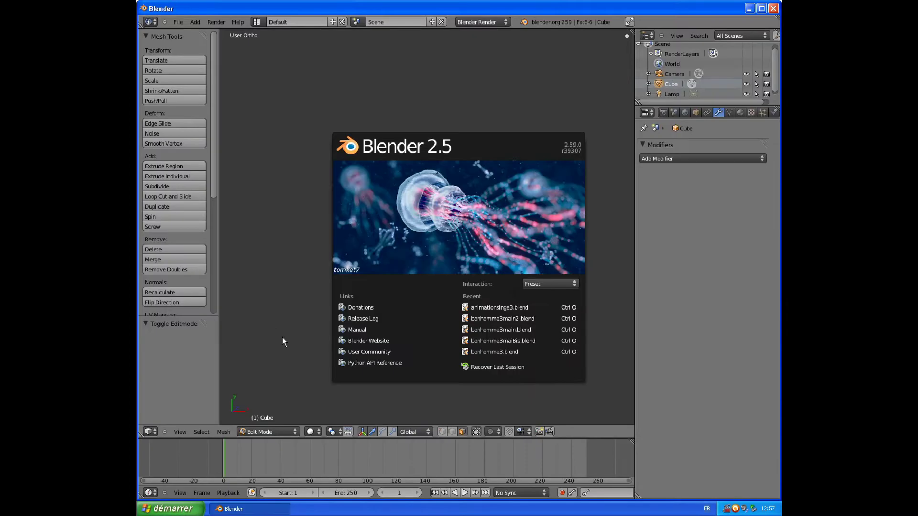
pyautogui.click(282, 341)
pyautogui.scroll(2, 381, 273)
pyautogui.scroll(3, 381, 272)
pyautogui.scroll(-3, 382, 274)
pyautogui.scroll(3, 382, 274)
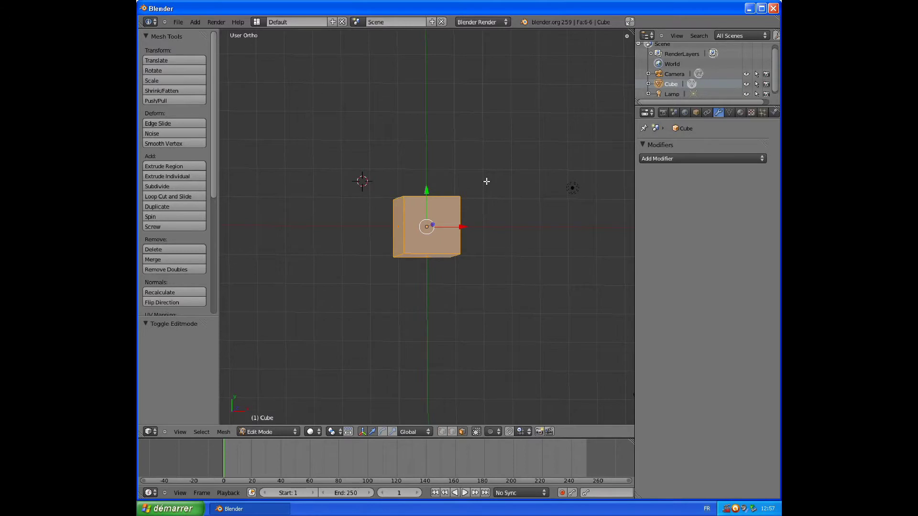
# View the cube from the top, deselect all its geometry and pick a mesh select mode
pyautogui.press('KP_7')
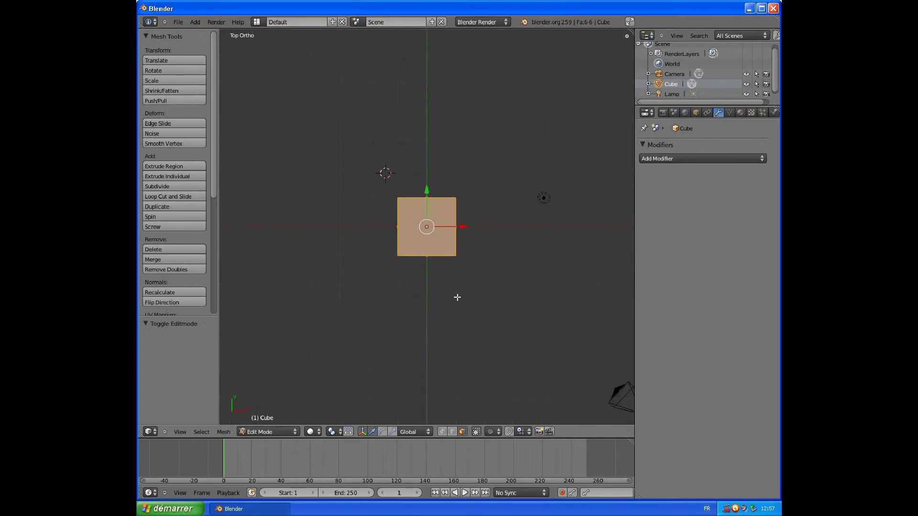
pyautogui.press('a')
pyautogui.moveTo(448, 234); pyautogui.dragTo(419, 235, button='middle')
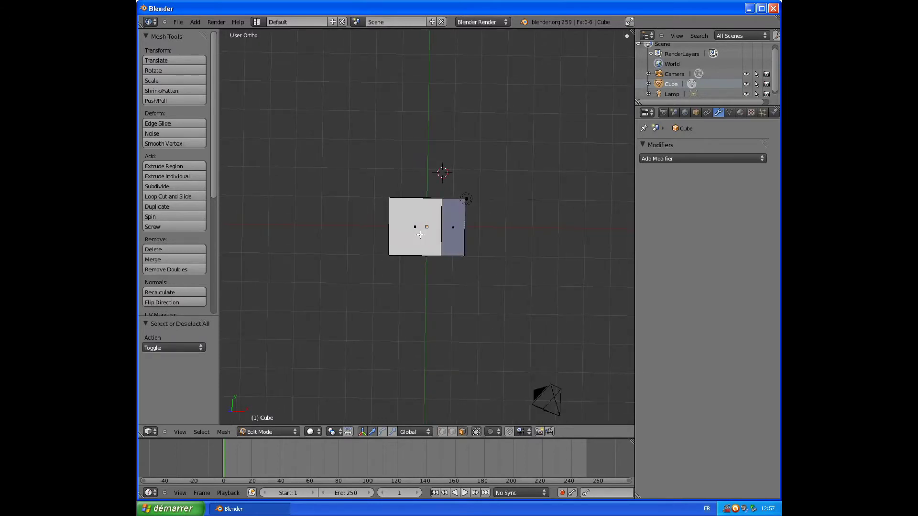
pyautogui.hotkey('ctrl', 'Tab')
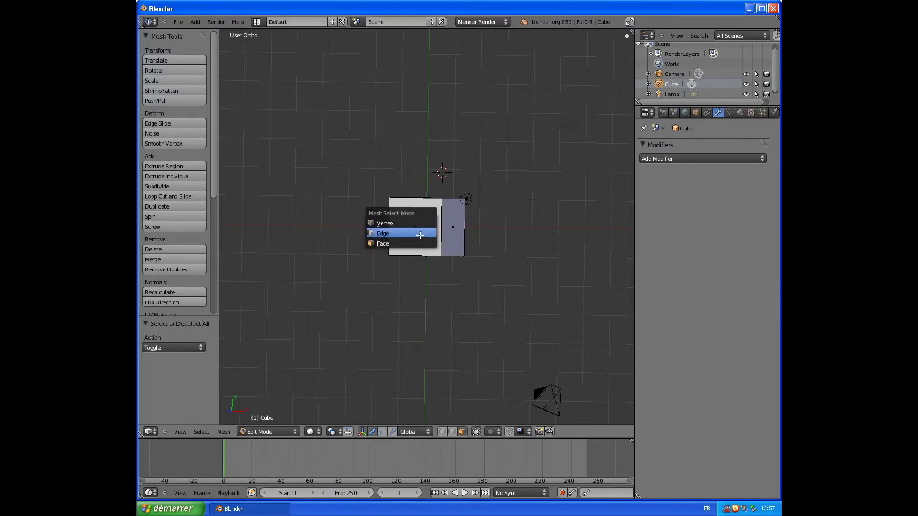
pyautogui.click(417, 247)
pyautogui.hotkey('ctrl', 'Tab')
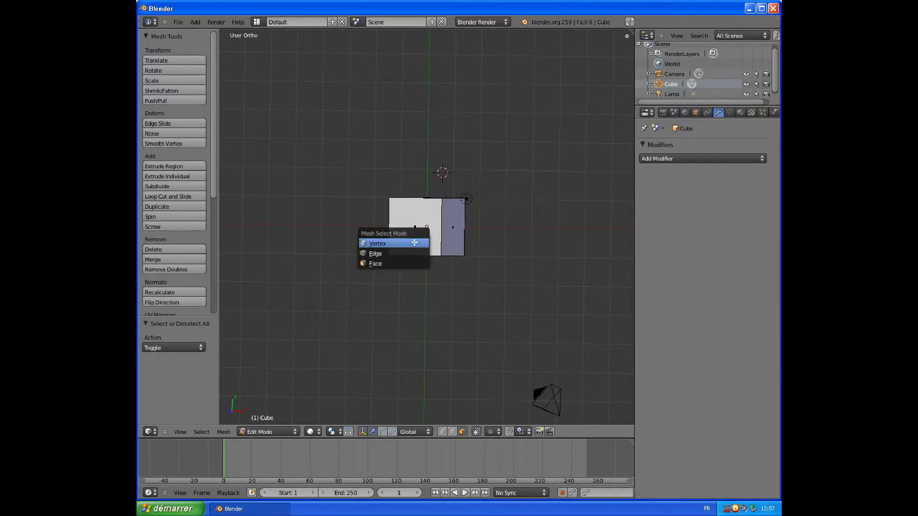
pyautogui.scroll(-1, 511, 253)
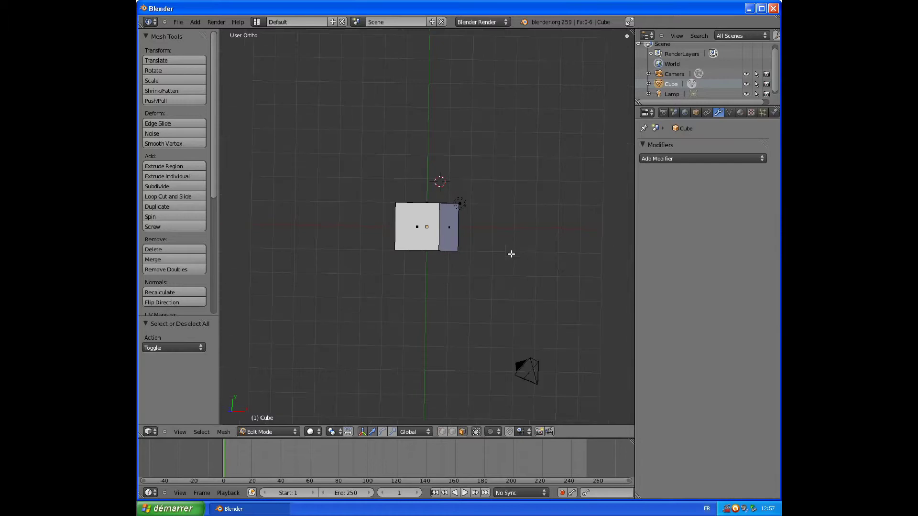
# Try extruding the cube's right face into blocks by eye, then undo back to the single cube
pyautogui.rightClick(448, 235)
pyautogui.moveTo(454, 233); pyautogui.dragTo(452, 230, button='middle')
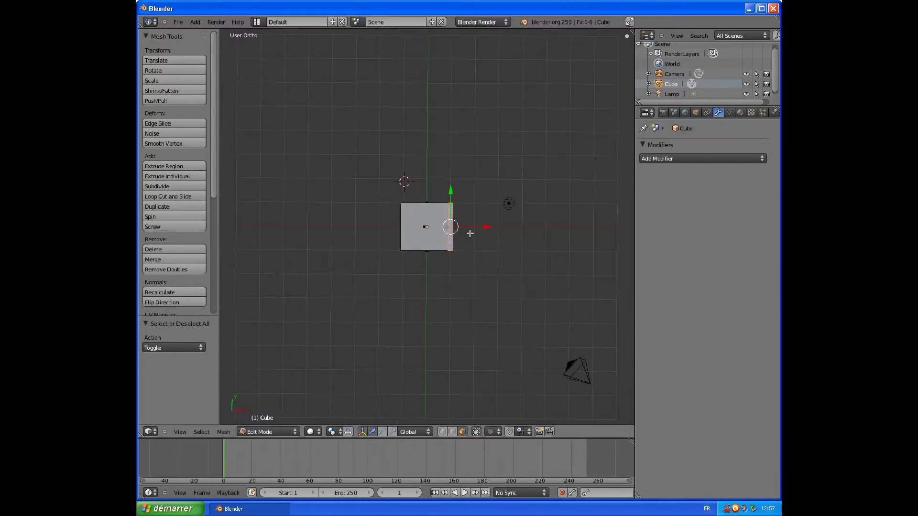
pyautogui.press('e')
pyautogui.click(507, 232)
pyautogui.press('e')
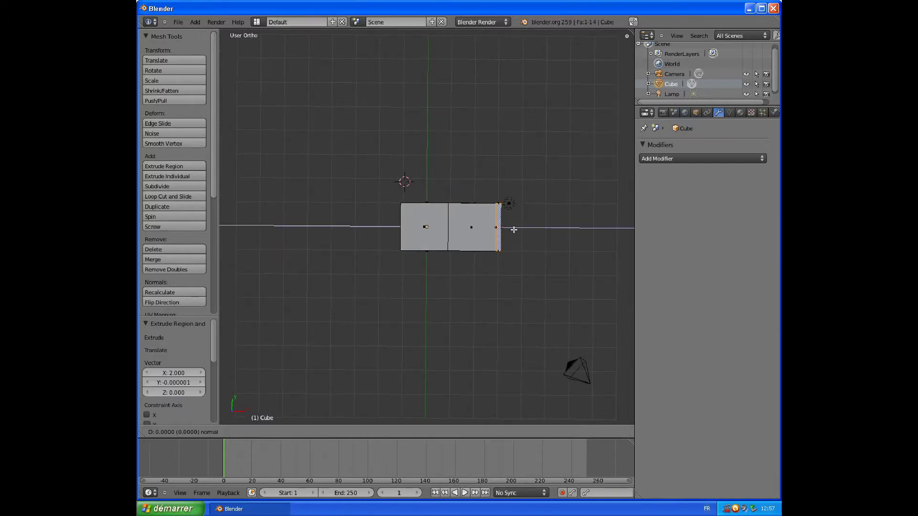
pyautogui.click(545, 226)
pyautogui.scroll(-1, 545, 225)
pyautogui.scroll(-2, 545, 226)
pyautogui.press('e')
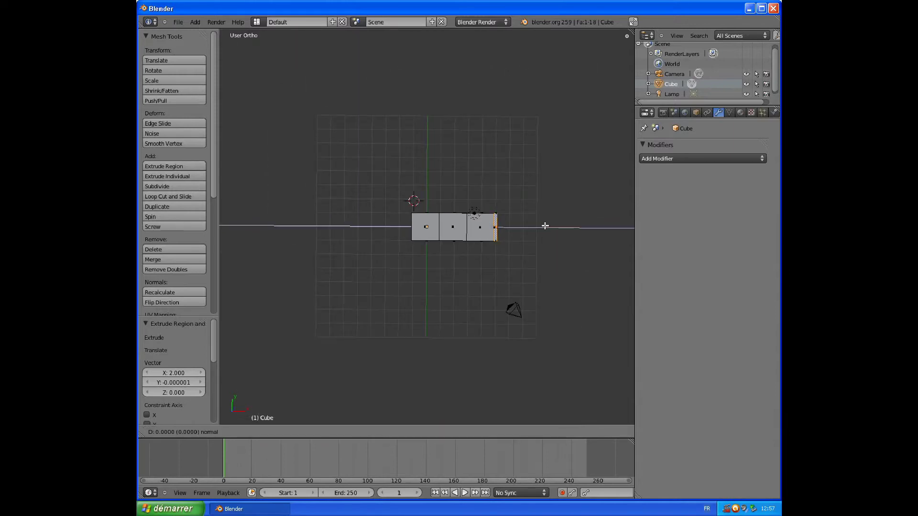
pyautogui.click(573, 224)
pyautogui.press('e')
pyautogui.rightClick(574, 224)
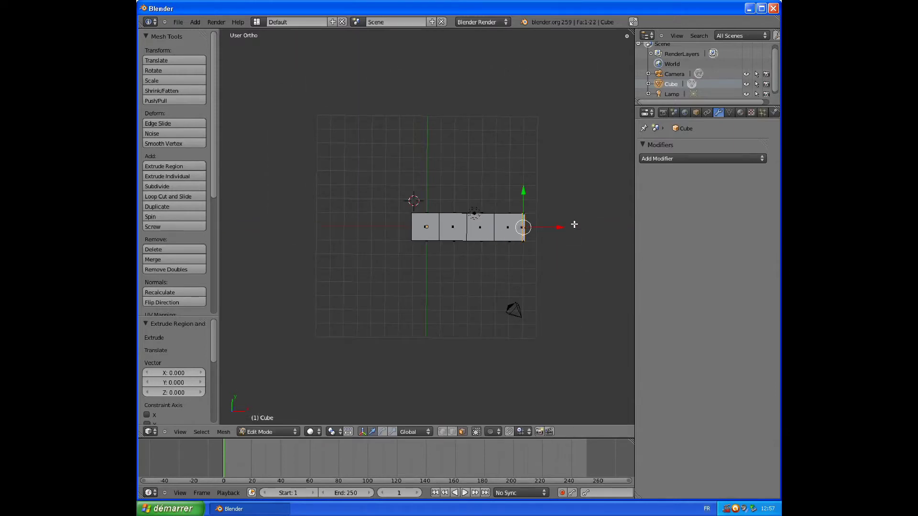
pyautogui.hotkey('ctrl', 'z')
pyautogui.hotkey('ctrl', 'z')
pyautogui.hotkey('ctrl', 'z')
pyautogui.hotkey('ctrl', 'z')
pyautogui.hotkey('ctrl', 'z')
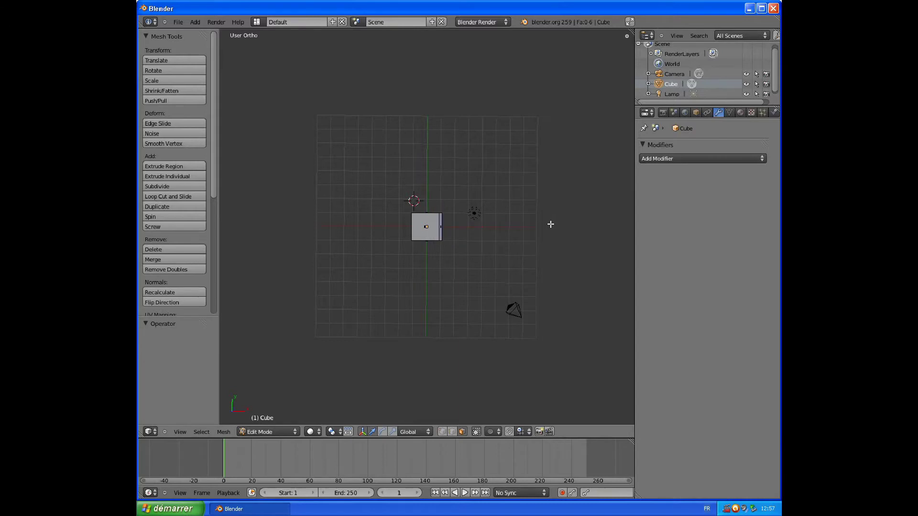
# Extrude the right face along X five times by 2, 2, 2, 3 and 2 units
pyautogui.rightClick(440, 225)
pyautogui.write('e2')
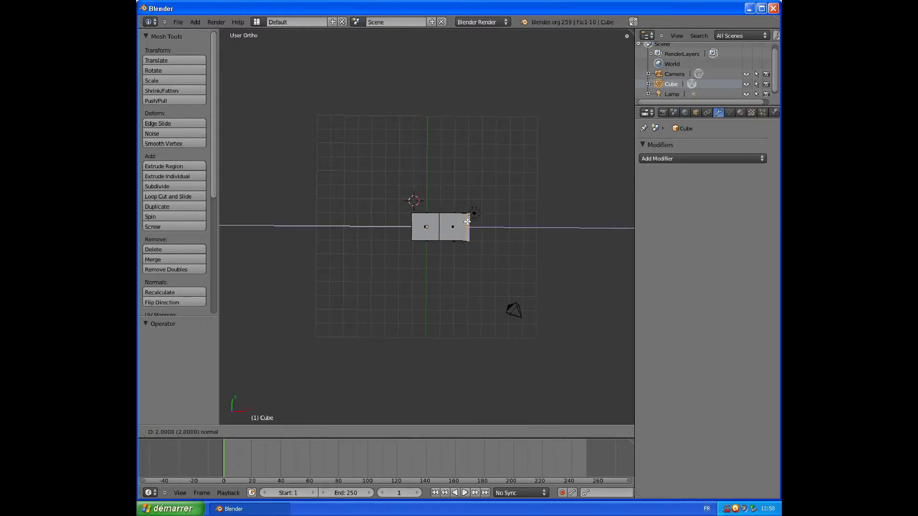
pyautogui.press('Return')
pyautogui.write('e2')
pyautogui.press('Return')
pyautogui.write('e2')
pyautogui.press('Return')
pyautogui.write('e3')
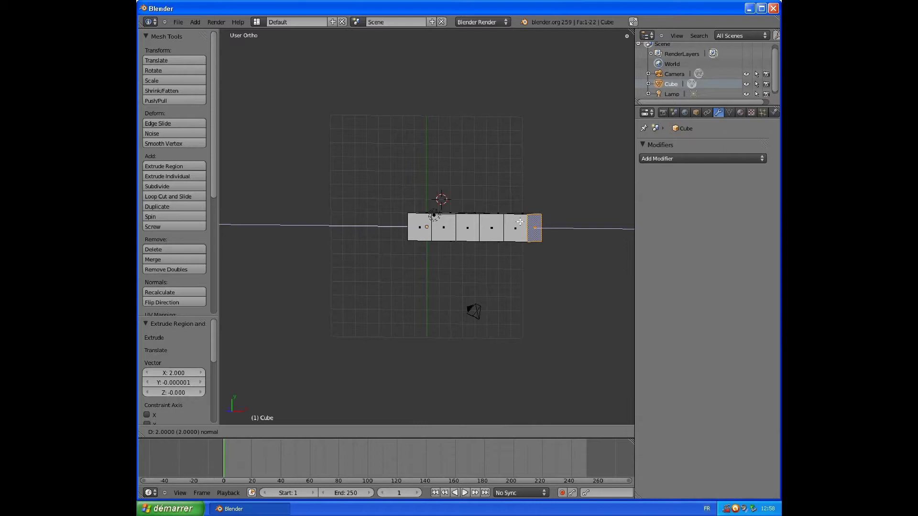
pyautogui.press('Return')
pyautogui.write('e3')
pyautogui.press('BackSpace')
pyautogui.write('2')
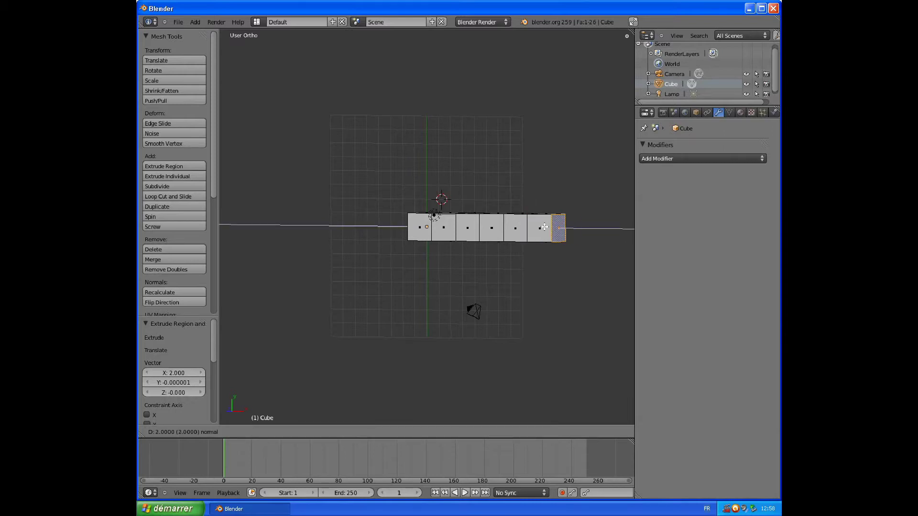
pyautogui.press('Return')
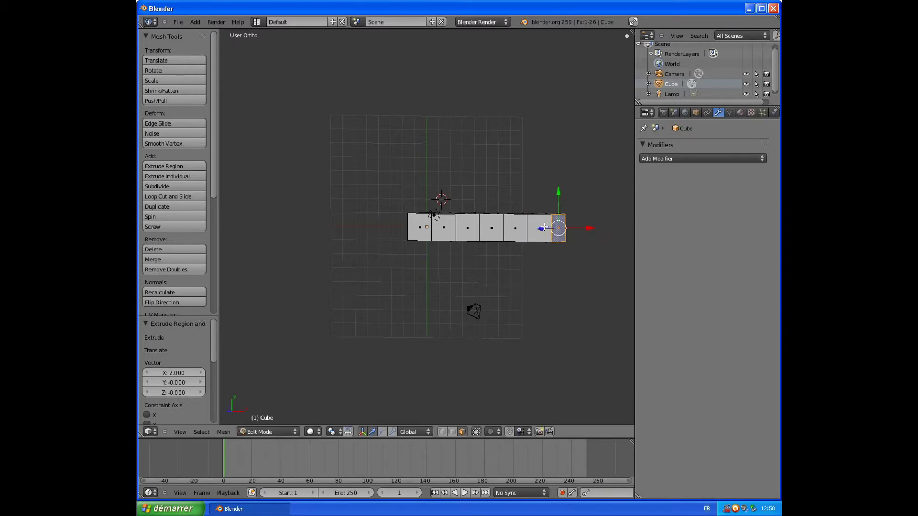
# Extrude the end block's side face 2 units sideways to turn the corner
pyautogui.moveTo(545, 227); pyautogui.dragTo(530, 139, button='middle')
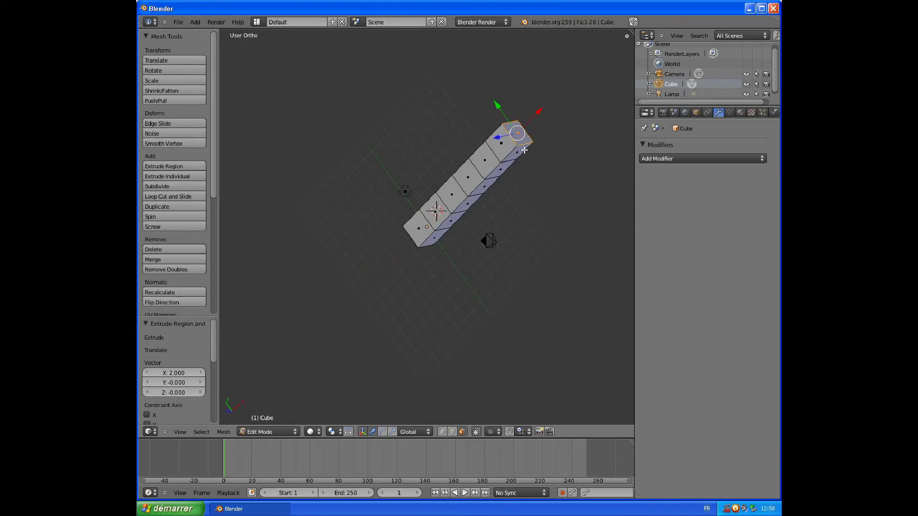
pyautogui.rightClick(519, 152)
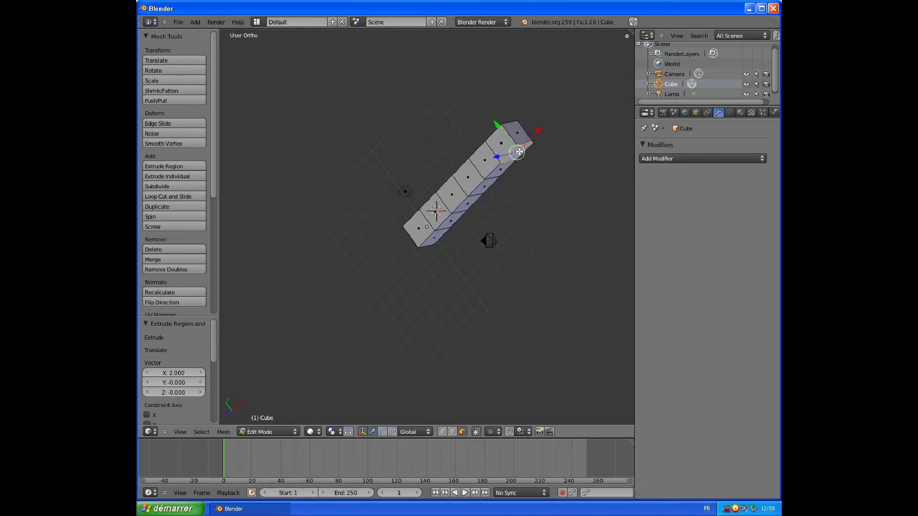
pyautogui.press('e')
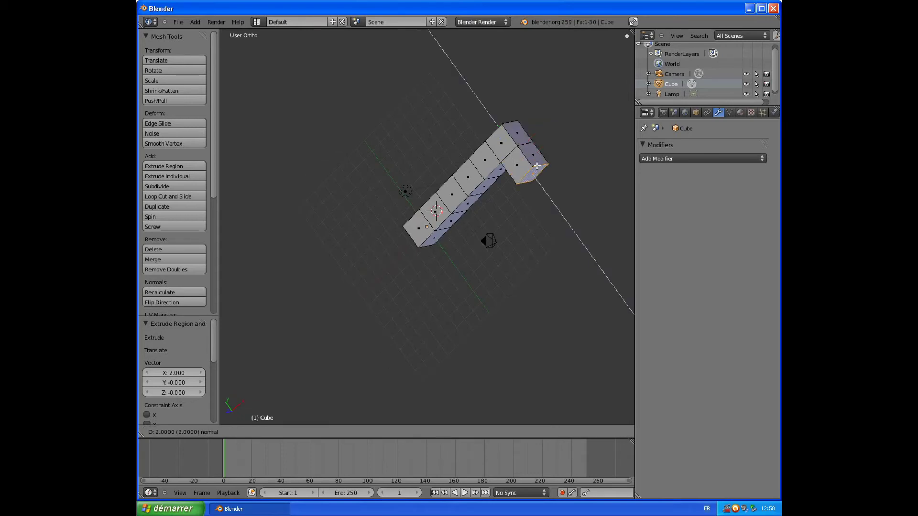
pyautogui.write('e2')
pyautogui.press('Return')
# Extrude the new block's face five more times to run a second arm back along -X
pyautogui.moveTo(548, 187)
pyautogui.mouseDown(button='middle')
pyautogui.moveTo(572, 133)
pyautogui.moveTo(558, 115)
pyautogui.mouseUp(button='middle')
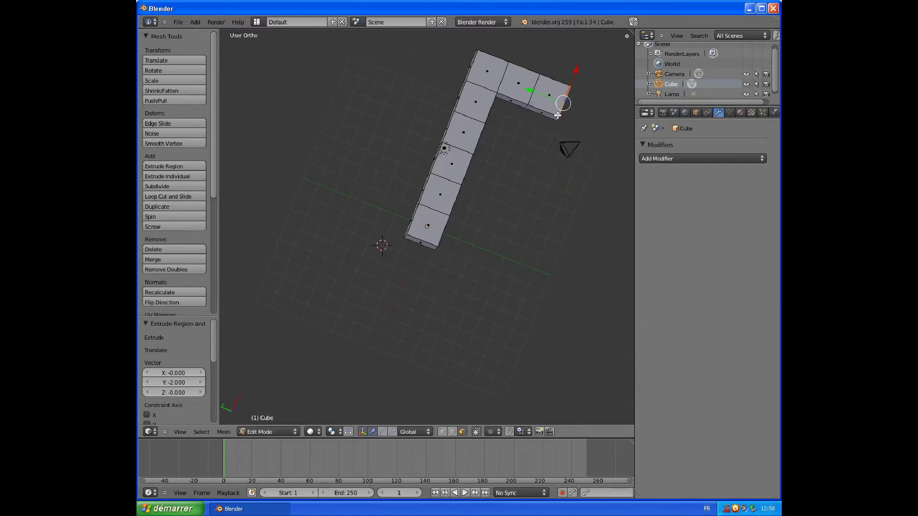
pyautogui.rightClick(546, 114)
pyautogui.press('e')
pyautogui.click(533, 135)
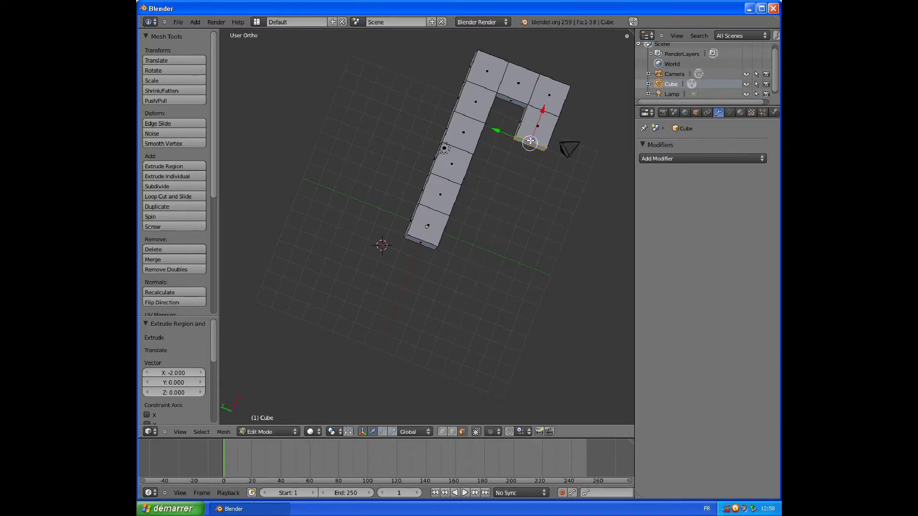
pyautogui.press('e')
pyautogui.click(517, 164)
pyautogui.press('e')
pyautogui.click(504, 191)
pyautogui.press('e')
pyautogui.click(495, 215)
pyautogui.press('e')
pyautogui.click(485, 247)
pyautogui.moveTo(485, 247); pyautogui.dragTo(510, 175, button='middle')
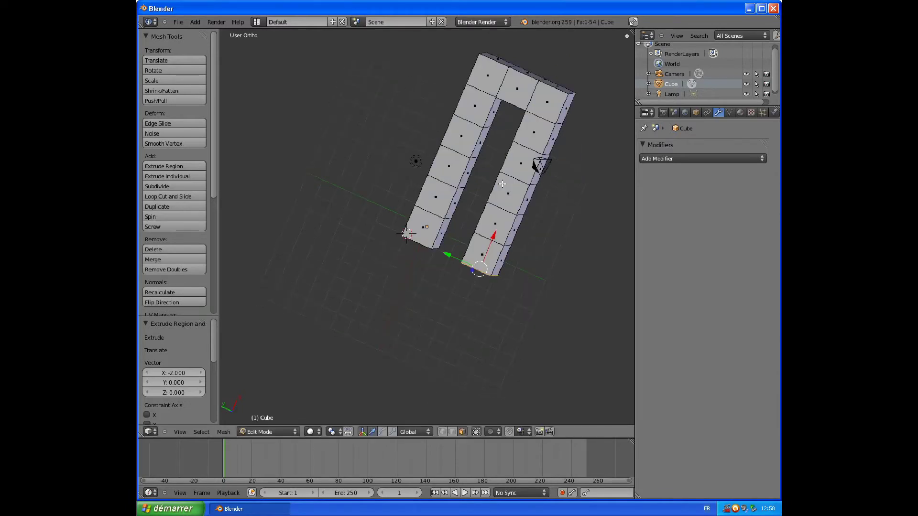
# Move the whole U mesh -10.805 along X, then select the joining block's top face
pyautogui.press('a')
pyautogui.press('a')
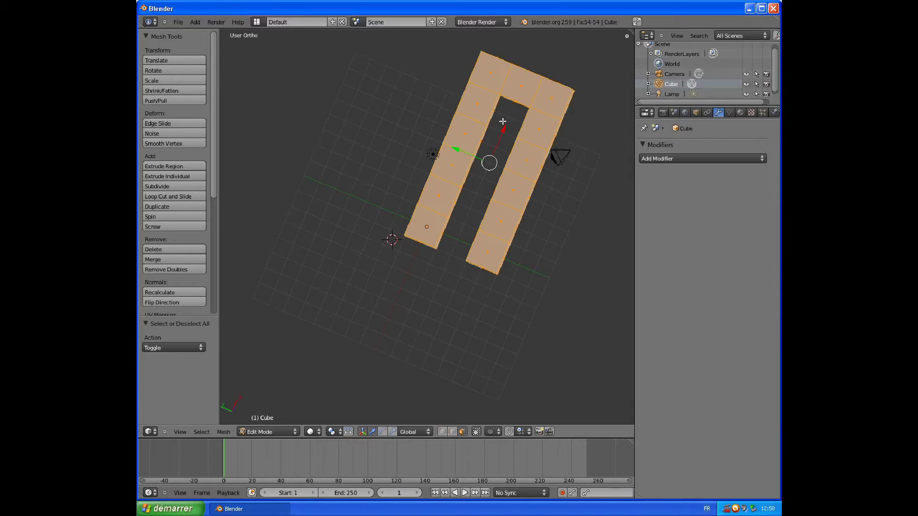
pyautogui.moveTo(506, 129); pyautogui.dragTo(435, 306)
pyautogui.moveTo(435, 306); pyautogui.dragTo(442, 274, button='middle')
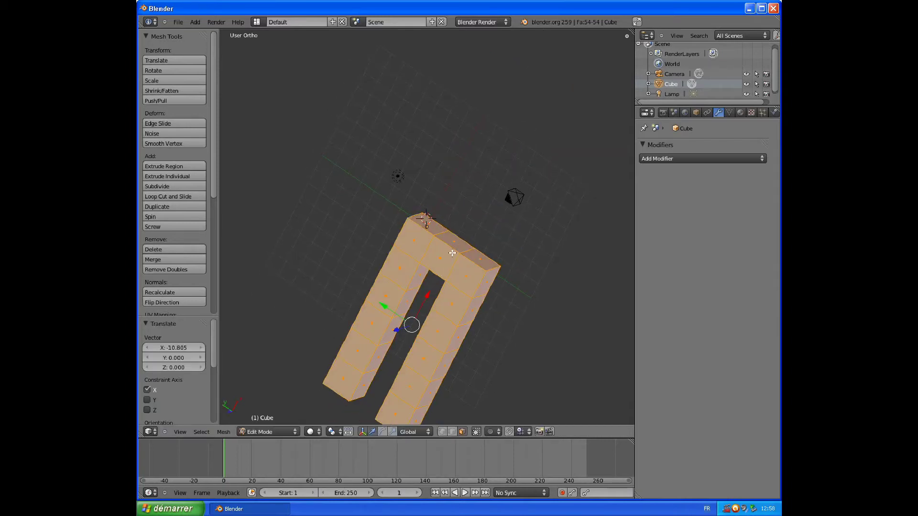
pyautogui.press('a')
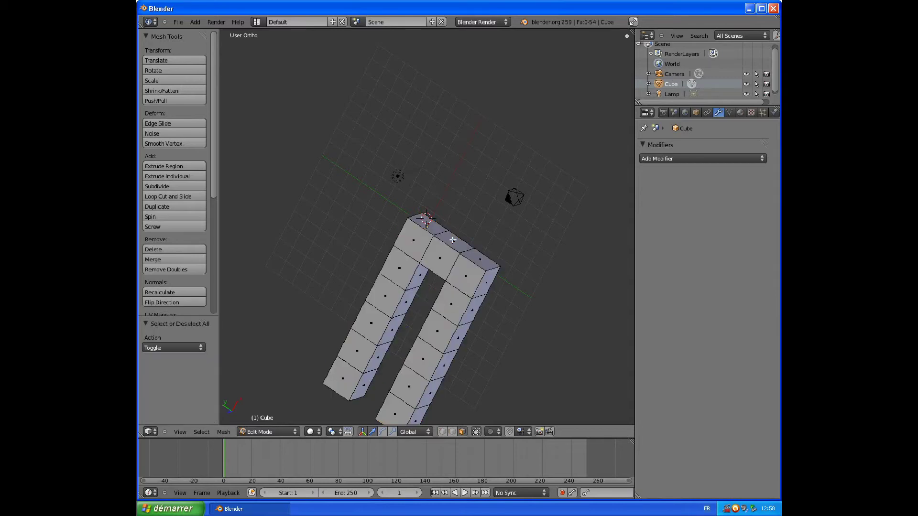
pyautogui.rightClick(452, 240)
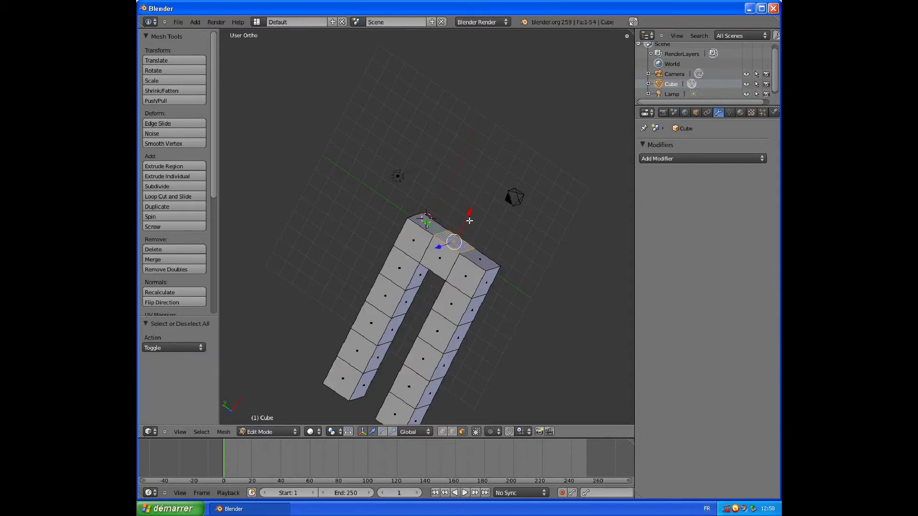
# Extrude the joining block's top face upward six times to form the torso column
pyautogui.press('e')
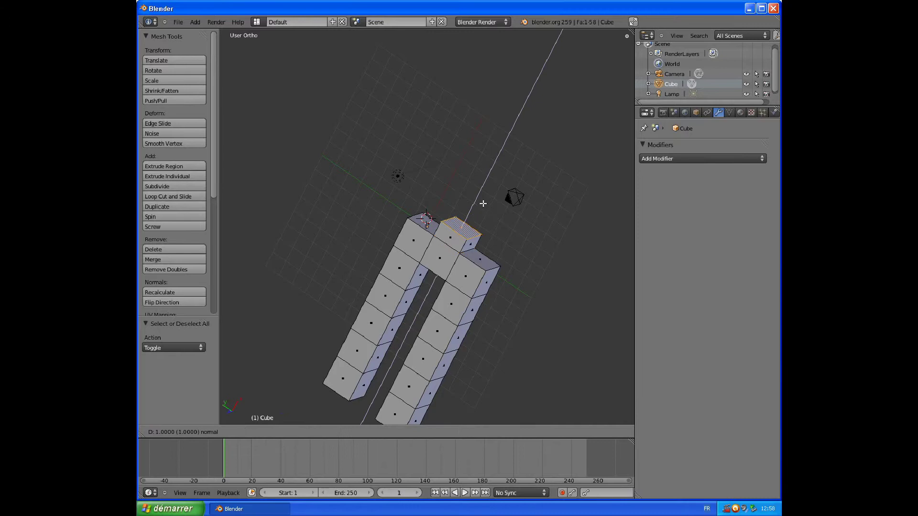
pyautogui.click(488, 195)
pyautogui.press('e')
pyautogui.click(510, 172)
pyautogui.press('e')
pyautogui.click(536, 142)
pyautogui.press('e')
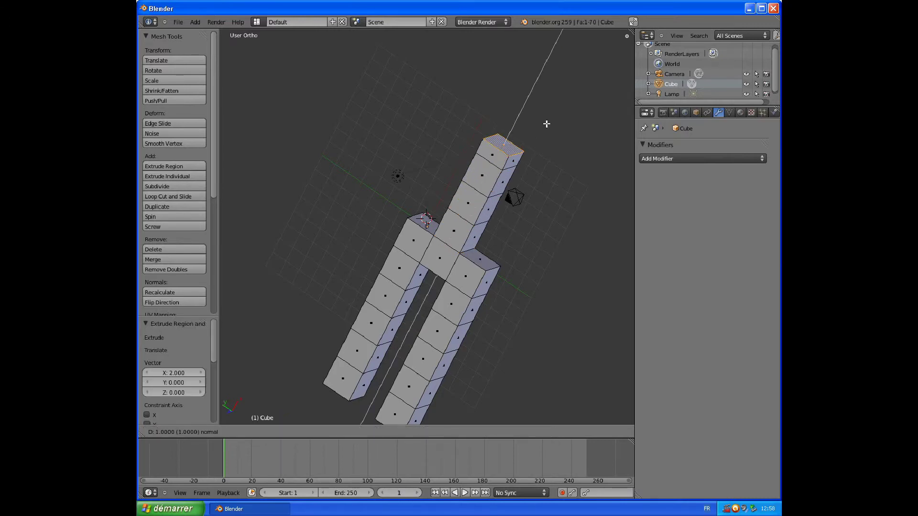
pyautogui.click(548, 113)
pyautogui.press('e')
pyautogui.click(556, 90)
pyautogui.scroll(-2, 556, 90)
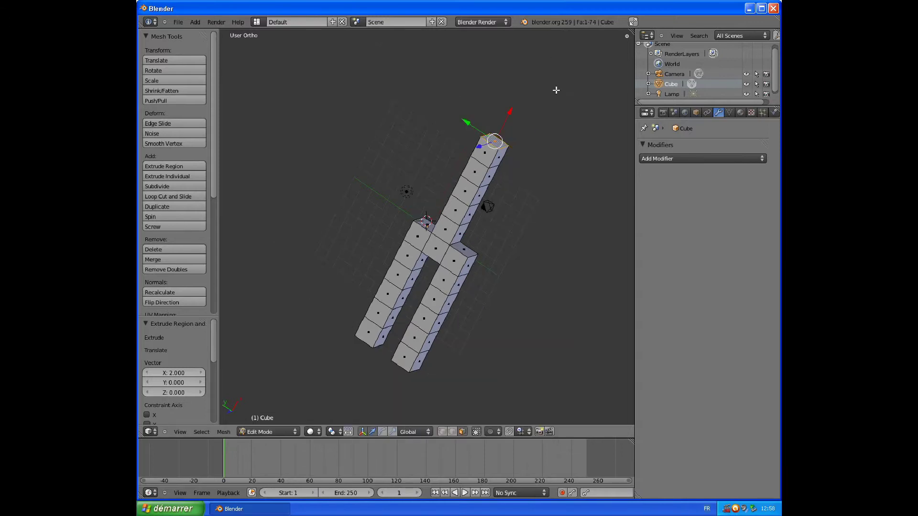
pyautogui.press('e')
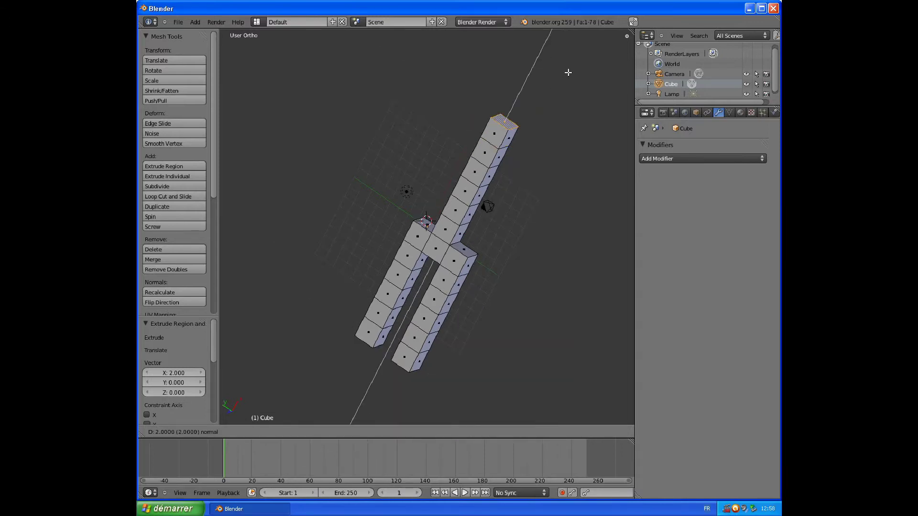
pyautogui.click(571, 64)
pyautogui.moveTo(535, 199)
pyautogui.mouseDown(button='middle')
pyautogui.moveTo(510, 153)
pyautogui.moveTo(511, 124)
pyautogui.mouseUp(button='middle')
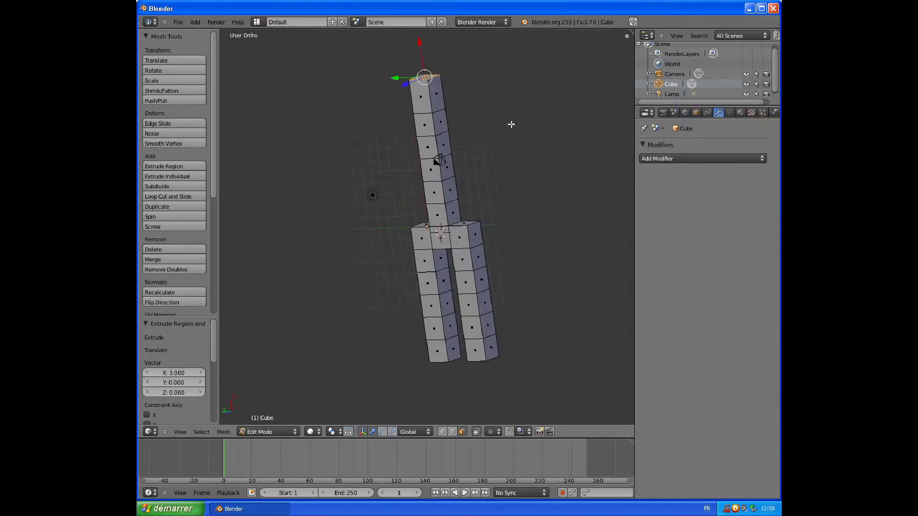
# Extrude a side face near the torso top outward four blocks to form the first arm
pyautogui.rightClick(441, 118)
pyautogui.press('e')
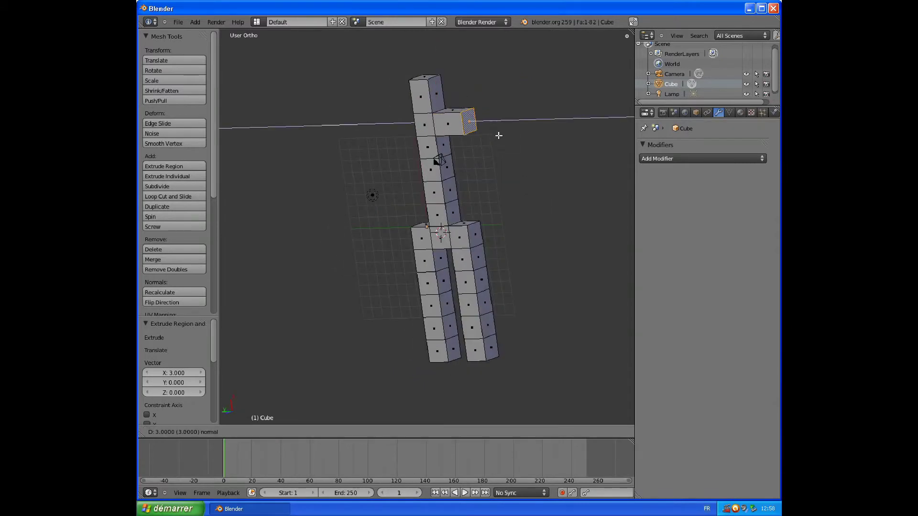
pyautogui.click(488, 133)
pyautogui.press('e')
pyautogui.click(509, 134)
pyautogui.press('e')
pyautogui.click(528, 135)
pyautogui.press('e')
pyautogui.click(550, 132)
# Extrude the opposite side face outward five blocks to form the second arm
pyautogui.moveTo(480, 133); pyautogui.dragTo(488, 141, button='middle')
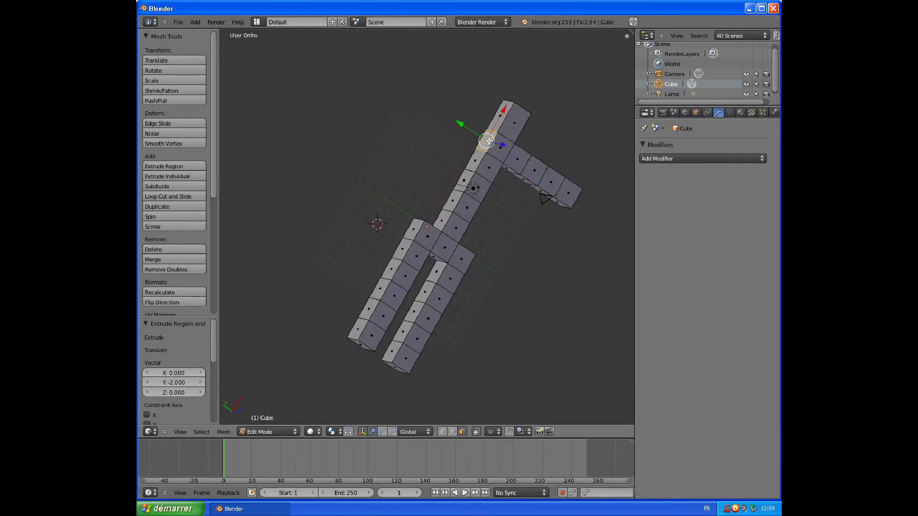
pyautogui.press('e')
pyautogui.click(471, 128)
pyautogui.press('e')
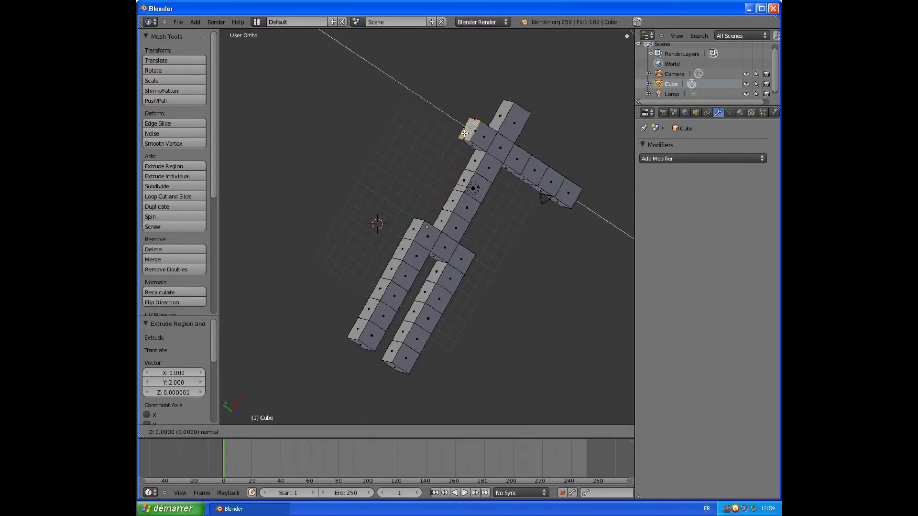
pyautogui.click(448, 125)
pyautogui.press('e')
pyautogui.click(427, 116)
pyautogui.press('e')
pyautogui.click(415, 109)
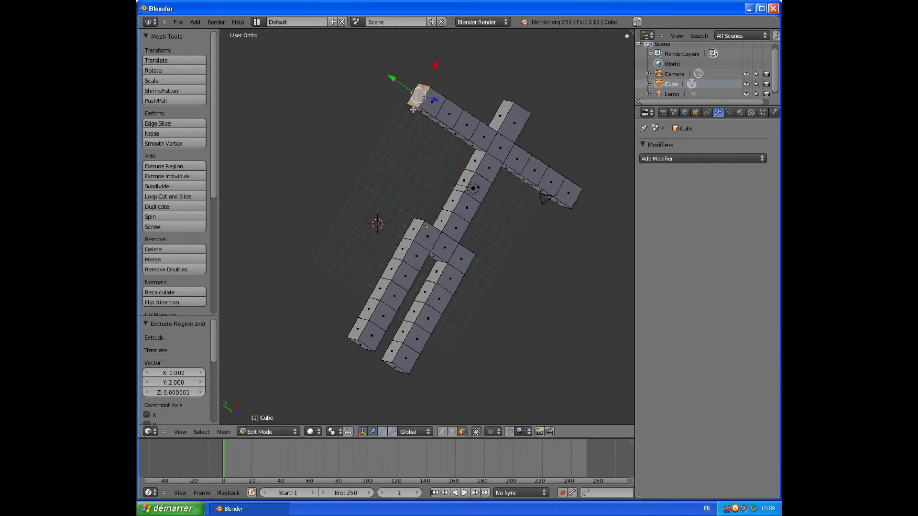
pyautogui.press('e')
pyautogui.click(405, 103)
# Face the figure from the front and select a face under one arm
pyautogui.moveTo(405, 103)
pyautogui.mouseDown(button='middle')
pyautogui.moveTo(444, 91)
pyautogui.moveTo(451, 126)
pyautogui.moveTo(491, 67)
pyautogui.mouseUp(button='middle')
pyautogui.scroll(2, 480, 130)
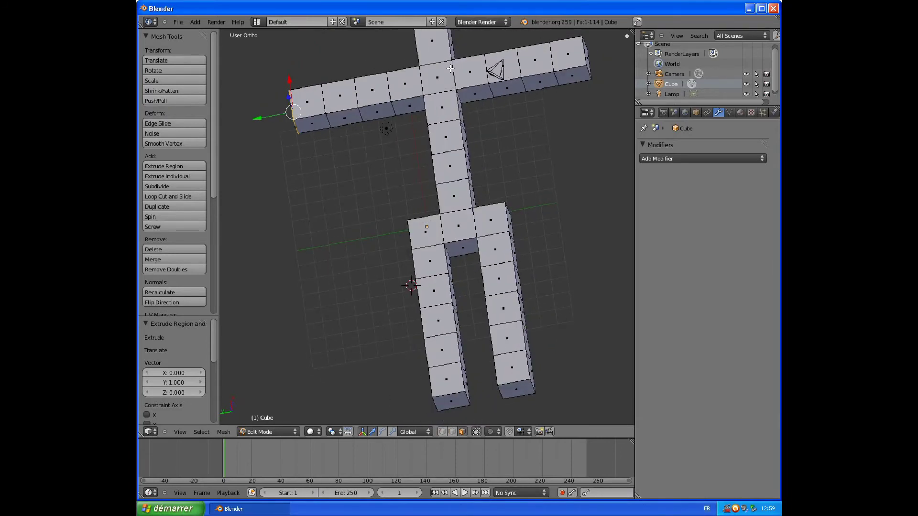
pyautogui.rightClick(512, 87)
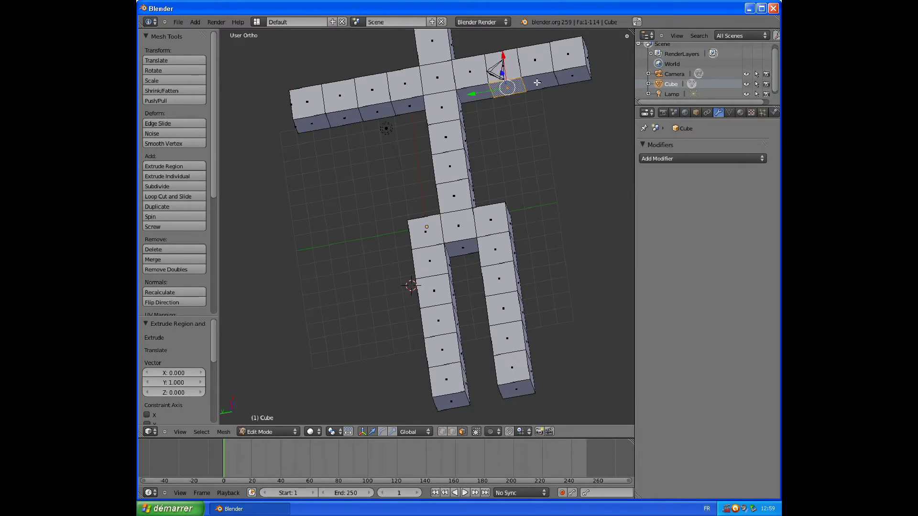
# Shift a pair of faces under each arm about 0.3 units along X
pyautogui.keyDown('shift'); pyautogui.rightClick(537, 83); pyautogui.keyUp('shift')
pyautogui.click(521, 53)
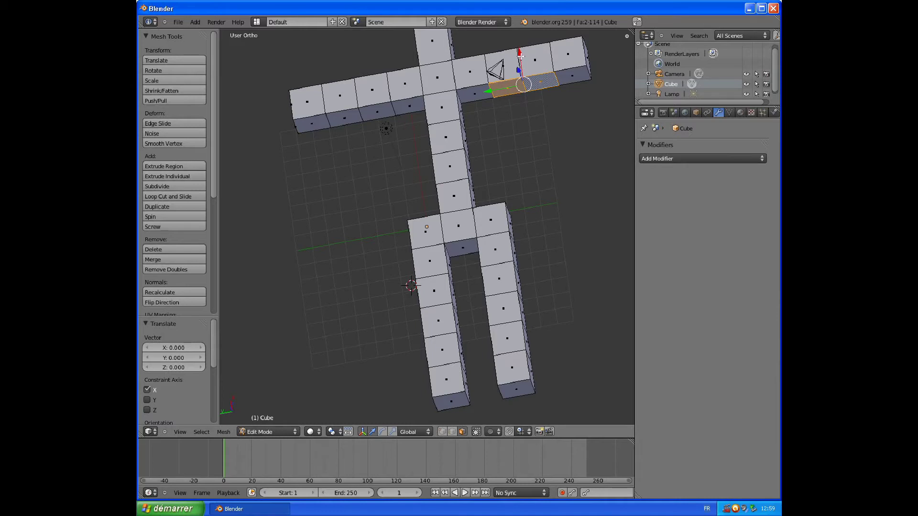
pyautogui.moveTo(520, 55); pyautogui.dragTo(520, 53)
pyautogui.rightClick(345, 105)
pyautogui.keyDown('shift'); pyautogui.rightClick(380, 107); pyautogui.keyUp('shift')
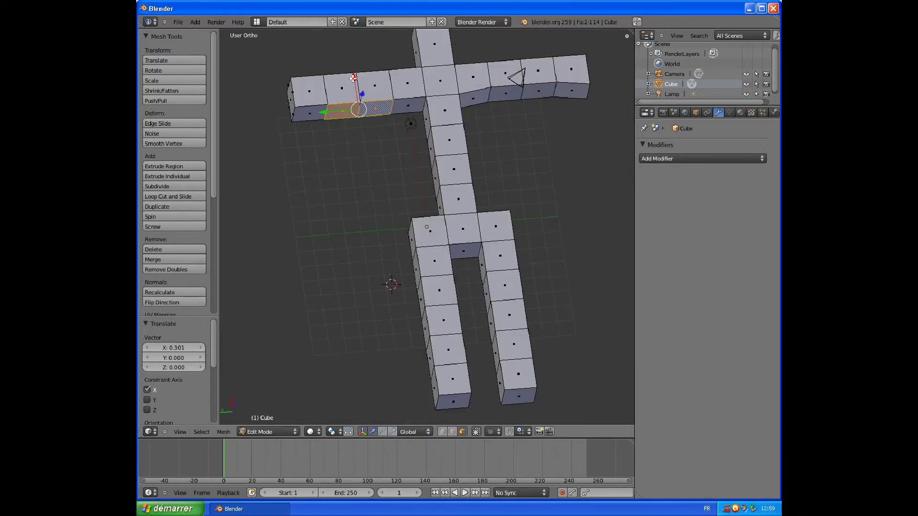
pyautogui.moveTo(353, 78); pyautogui.dragTo(361, 83)
pyautogui.moveTo(420, 122); pyautogui.dragTo(408, 115, button='middle')
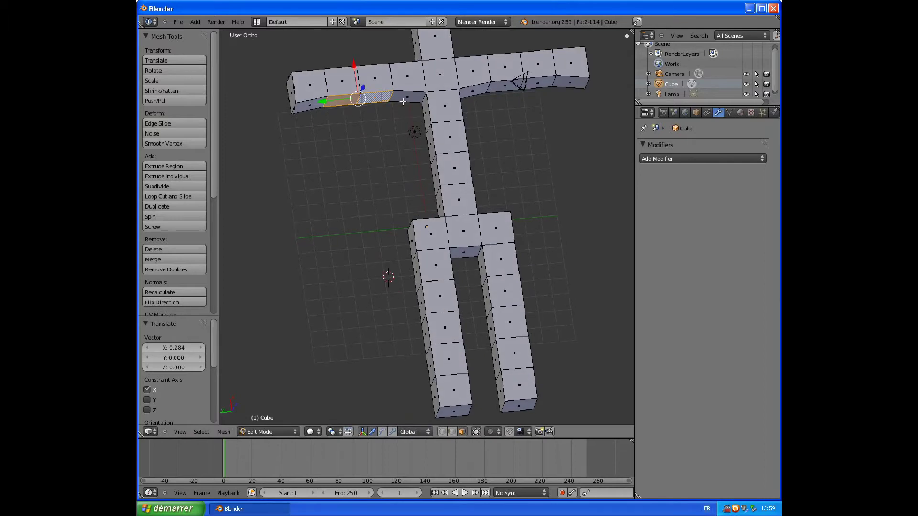
pyautogui.moveTo(415, 113); pyautogui.dragTo(412, 106, button='middle')
# Lower the top faces of both arms to slope the shoulders
pyautogui.rightClick(360, 65)
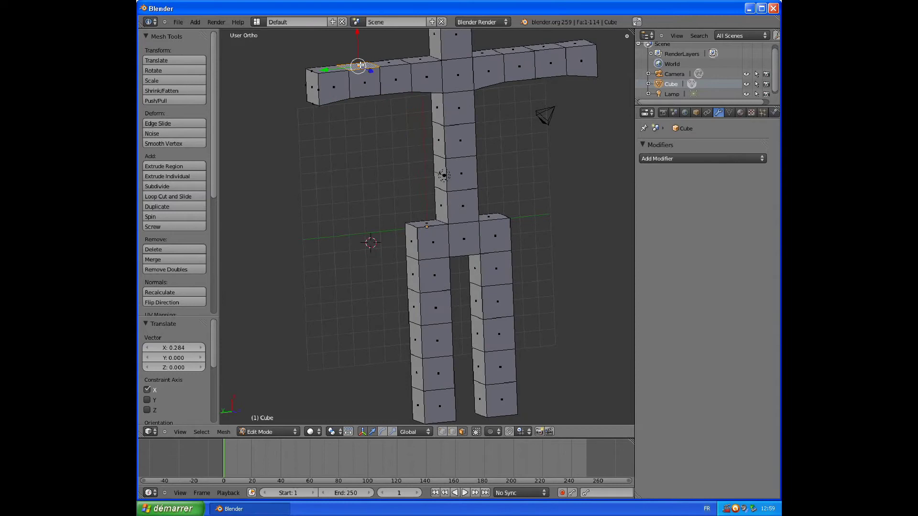
pyautogui.keyDown('shift'); pyautogui.rightClick(386, 65); pyautogui.keyUp('shift')
pyautogui.moveTo(372, 33); pyautogui.dragTo(374, 35)
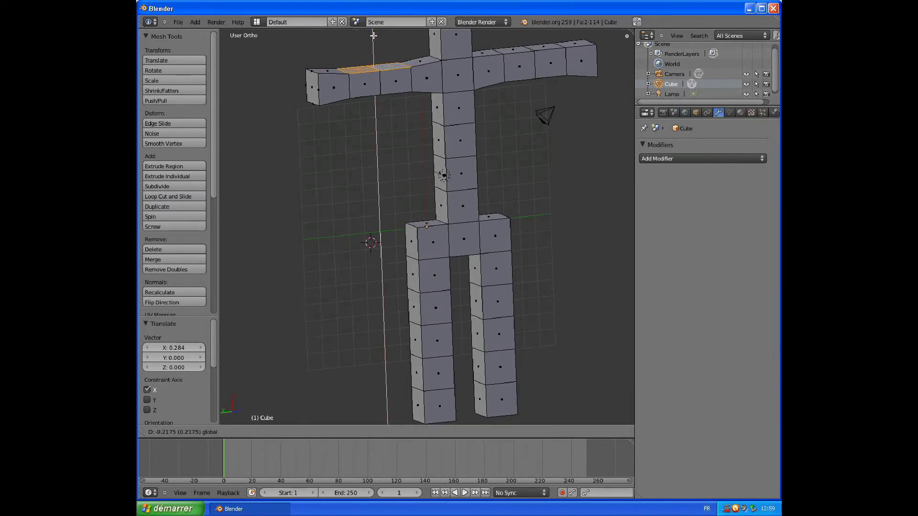
pyautogui.click(373, 35)
pyautogui.moveTo(373, 36)
pyautogui.mouseDown(button='middle')
pyautogui.moveTo(493, 52)
pyautogui.moveTo(481, 80)
pyautogui.mouseUp(button='middle')
pyautogui.rightClick(494, 52)
pyautogui.keyDown('shift'); pyautogui.rightClick(528, 48); pyautogui.keyUp('shift')
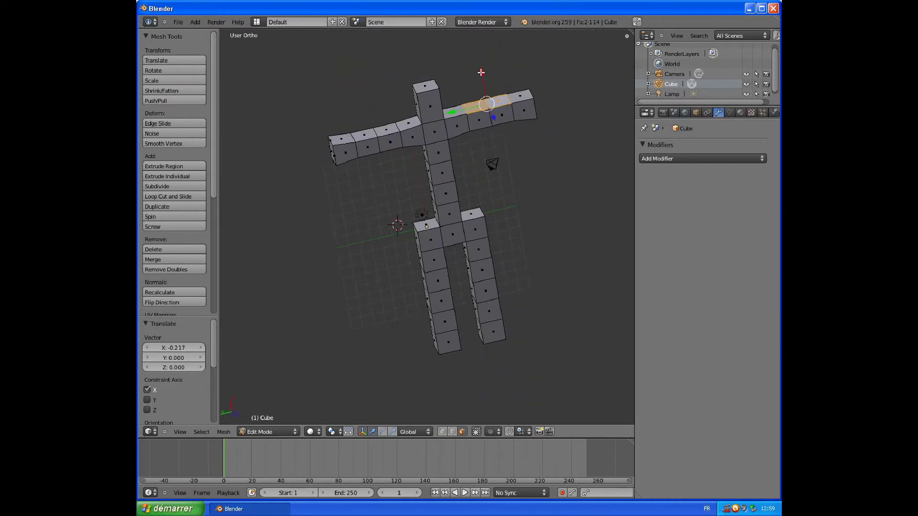
pyautogui.moveTo(481, 73); pyautogui.dragTo(482, 75)
pyautogui.click(483, 75)
# Pull the upper torso's side face and opposite edge inward, the last move 0.582 along Y
pyautogui.moveTo(482, 74); pyautogui.dragTo(443, 139, button='middle')
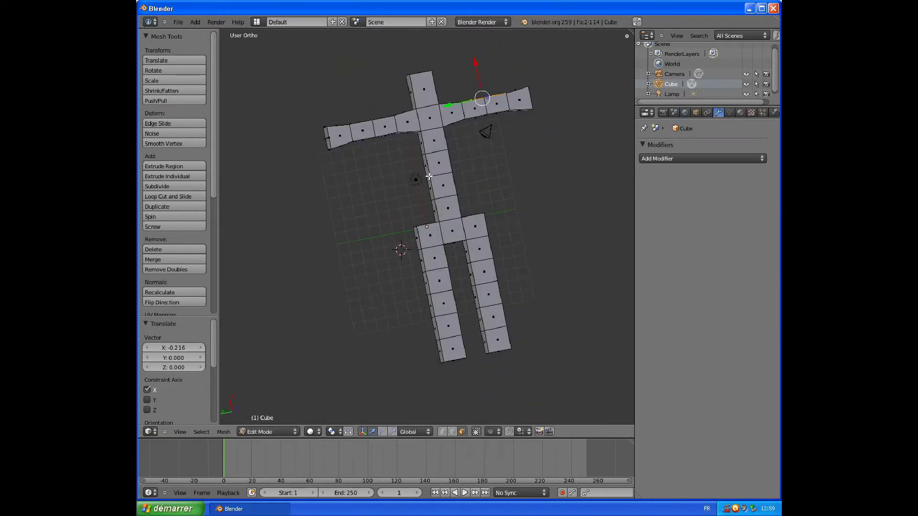
pyautogui.rightClick(443, 139)
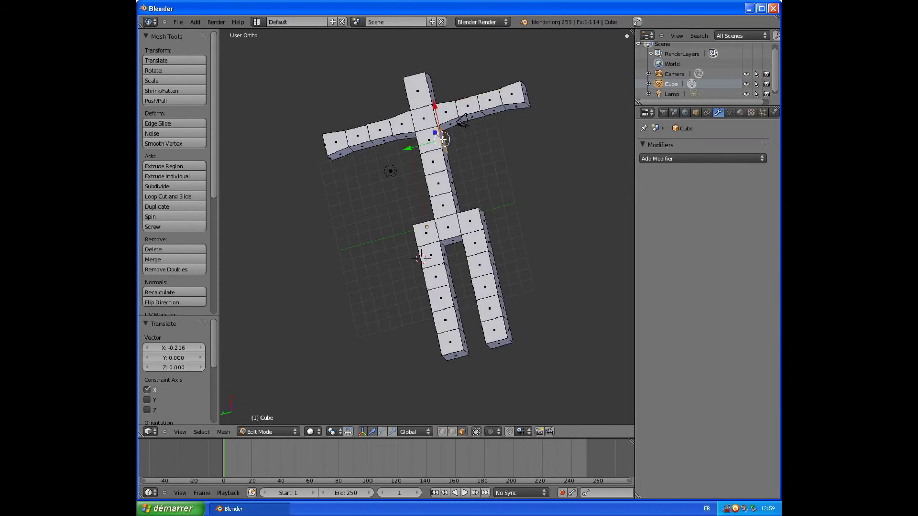
pyautogui.moveTo(412, 148); pyautogui.dragTo(417, 144)
pyautogui.click(417, 144)
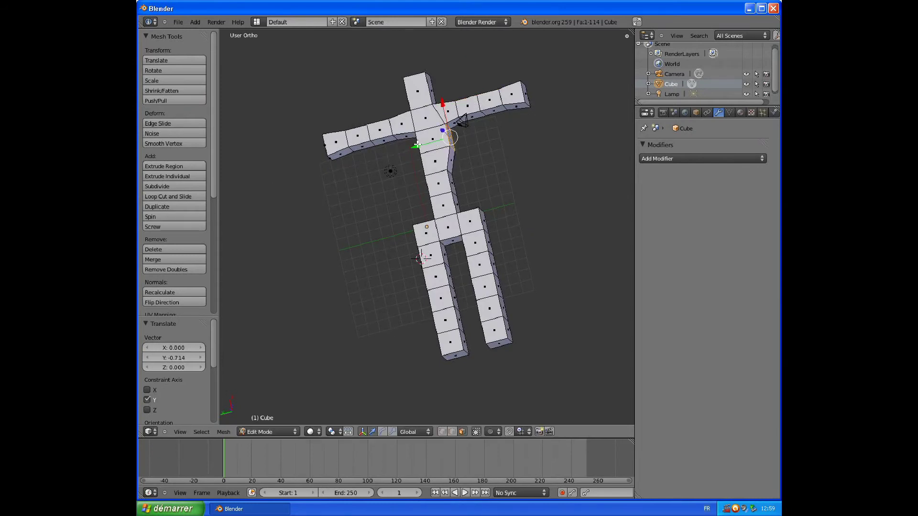
pyautogui.moveTo(420, 144); pyautogui.dragTo(427, 145, button='middle')
pyautogui.rightClick(427, 145)
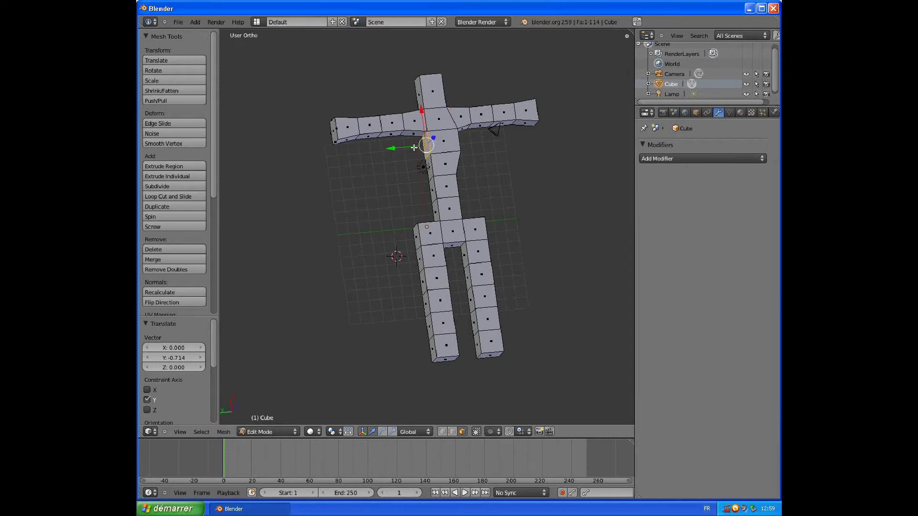
pyautogui.moveTo(393, 149); pyautogui.dragTo(400, 145)
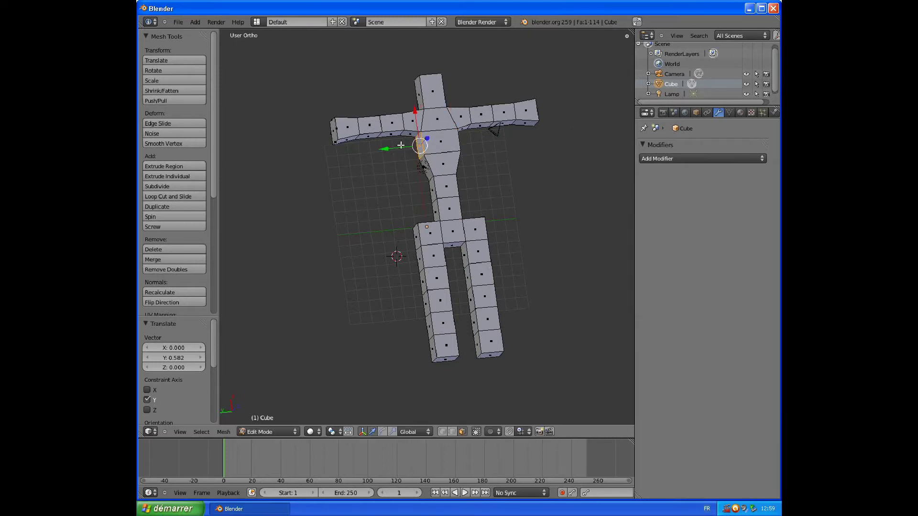
pyautogui.moveTo(494, 200); pyautogui.dragTo(471, 173, button='middle')
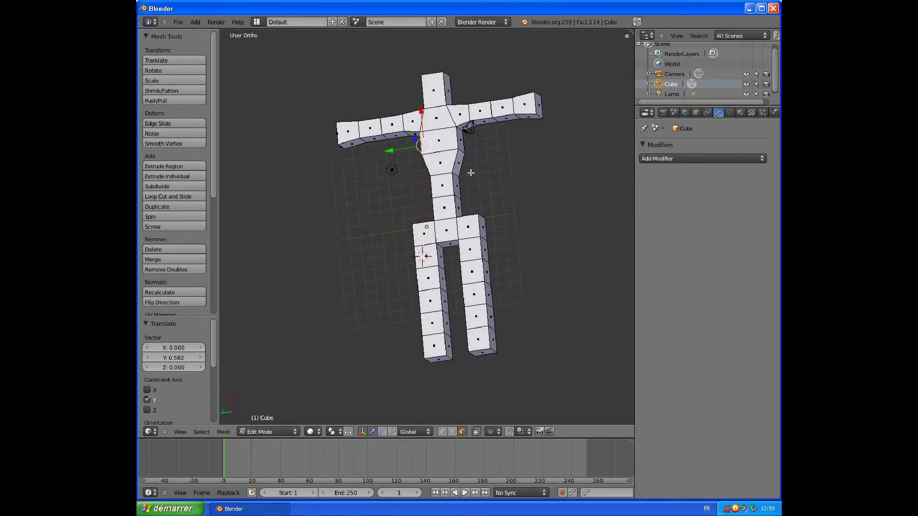
pyautogui.moveTo(488, 206); pyautogui.dragTo(495, 223, button='middle')
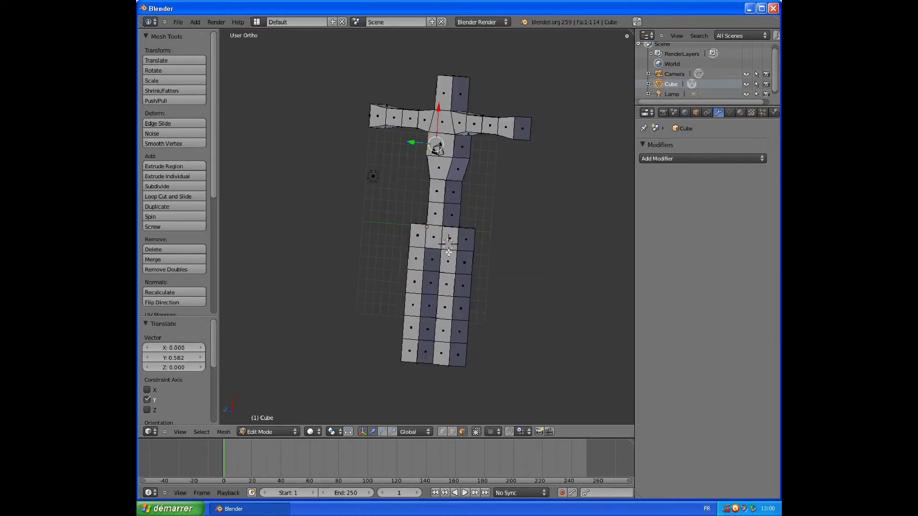
# In edge select mode, pull both hip edges inward along X, the last by -1.971
pyautogui.hotkey('ctrl', 'Tab')
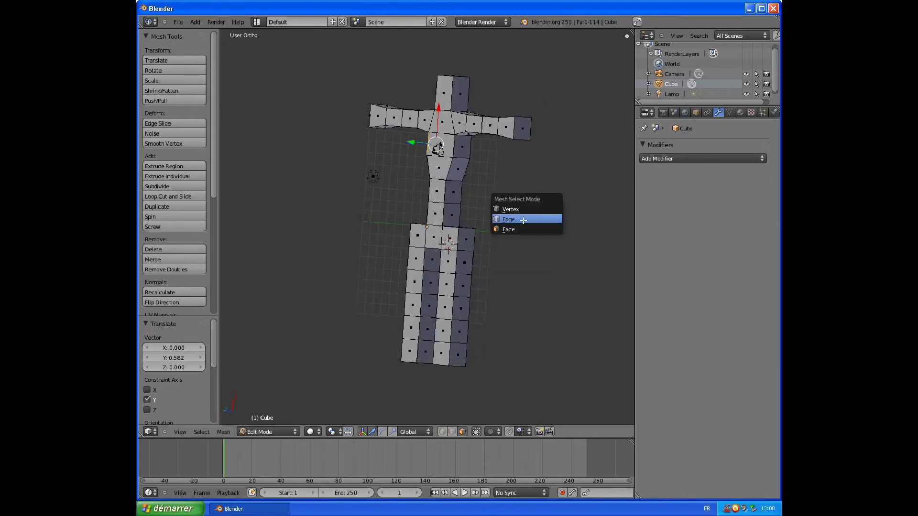
pyautogui.click(542, 220)
pyautogui.scroll(3, 507, 275)
pyautogui.rightClick(501, 230)
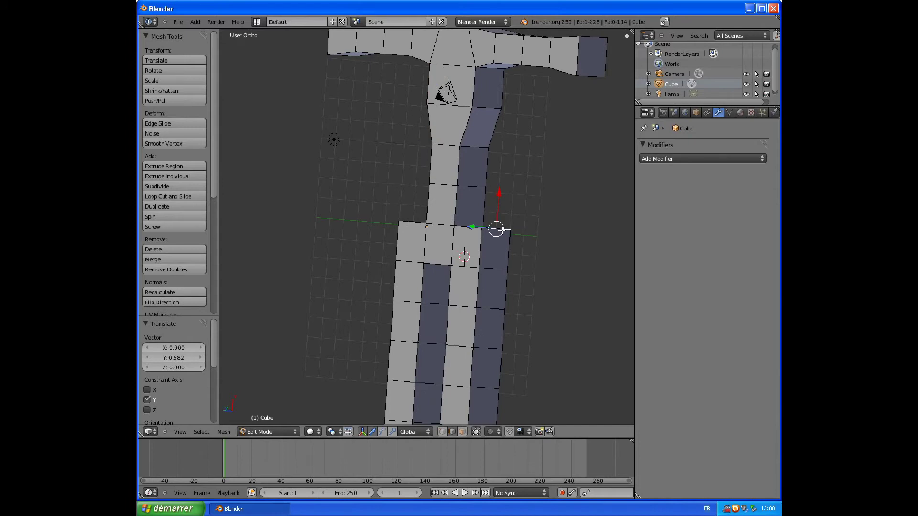
pyautogui.moveTo(498, 193); pyautogui.dragTo(495, 231)
pyautogui.moveTo(496, 232); pyautogui.dragTo(410, 226, button='middle')
pyautogui.rightClick(411, 223)
pyautogui.moveTo(409, 189); pyautogui.dragTo(415, 228)
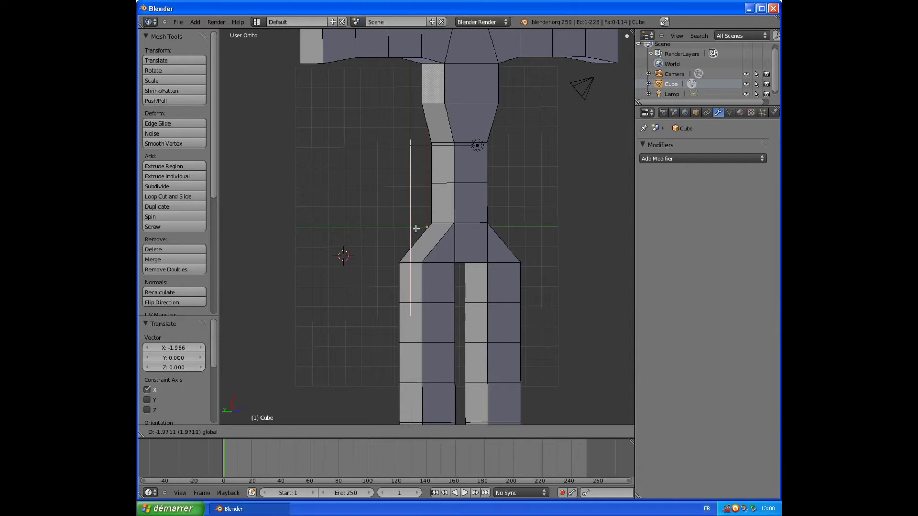
pyautogui.click(416, 228)
pyautogui.moveTo(415, 229); pyautogui.dragTo(479, 258, button='middle')
pyautogui.scroll(-3, 497, 265)
pyautogui.moveTo(503, 196)
pyautogui.mouseDown(button='middle')
pyautogui.moveTo(469, 203)
pyautogui.moveTo(489, 206)
pyautogui.moveTo(531, 139)
pyautogui.moveTo(465, 178)
pyautogui.moveTo(374, 164)
pyautogui.mouseUp(button='middle')
pyautogui.moveTo(444, 220); pyautogui.dragTo(521, 220, button='middle')
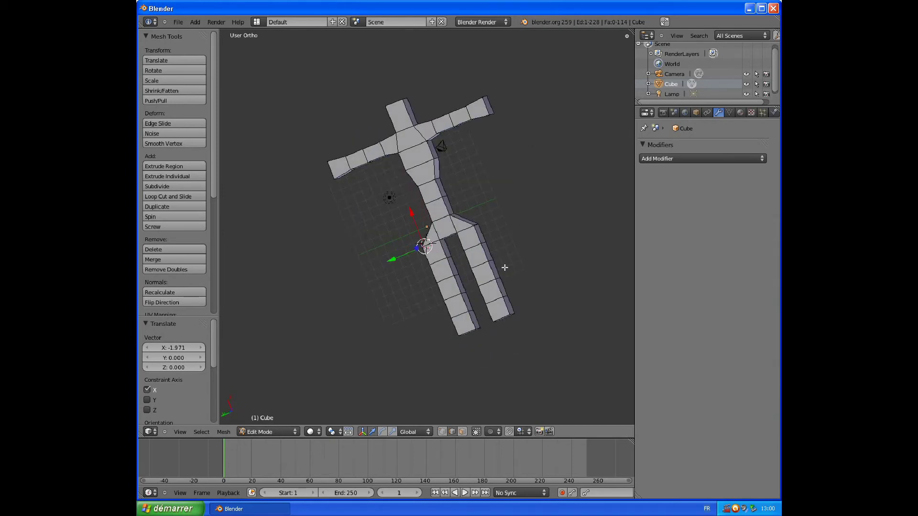
pyautogui.hotkey('ctrl', 'Tab')
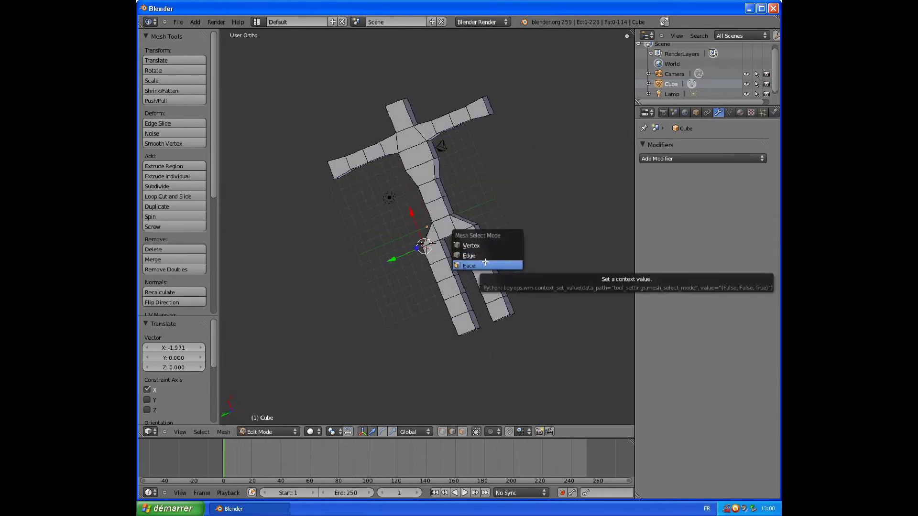
# In face mode, raise one face on each leg along the Z axis
pyautogui.click(485, 262)
pyautogui.scroll(2, 485, 284)
pyautogui.rightClick(486, 284)
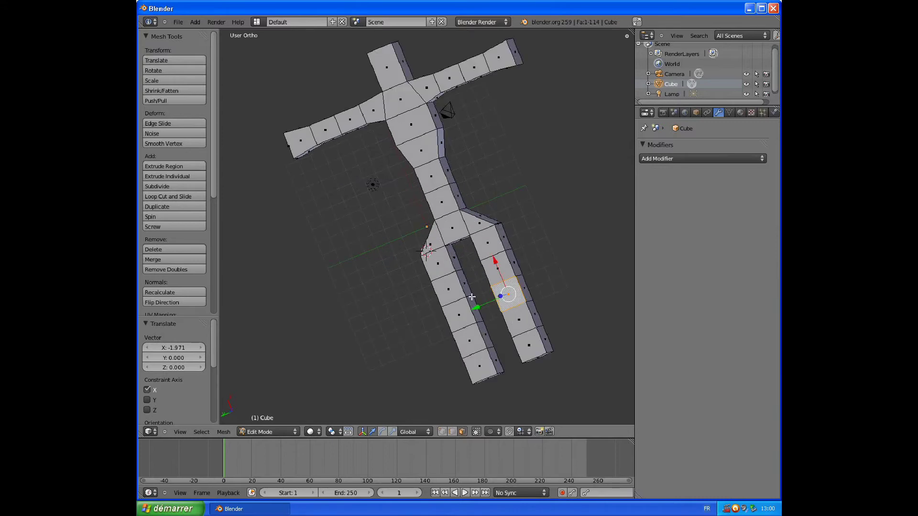
pyautogui.keyDown('shift'); pyautogui.rightClick(458, 321); pyautogui.keyUp('shift')
pyautogui.moveTo(483, 301); pyautogui.dragTo(395, 343, button='middle')
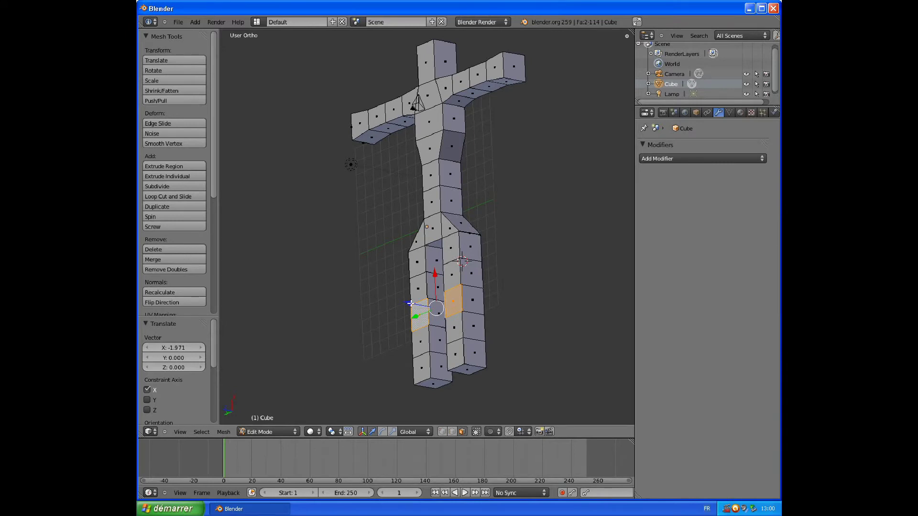
pyautogui.press('g')
pyautogui.press('z')
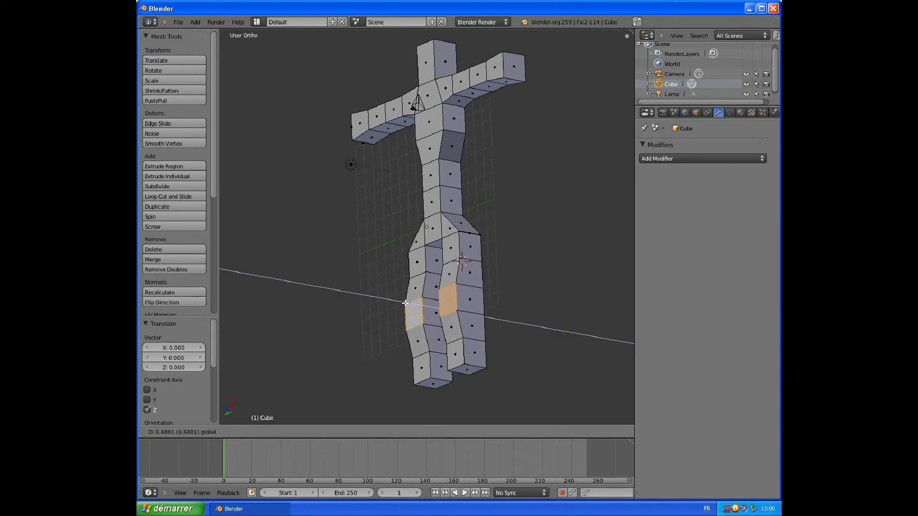
pyautogui.click(407, 306)
# Shift six upper and lower leg faces 0.329 along Z, then return to Top view
pyautogui.moveTo(407, 306)
pyautogui.mouseDown(button='middle')
pyautogui.moveTo(385, 258)
pyautogui.moveTo(322, 243)
pyautogui.mouseUp(button='middle')
pyautogui.rightClick(322, 243)
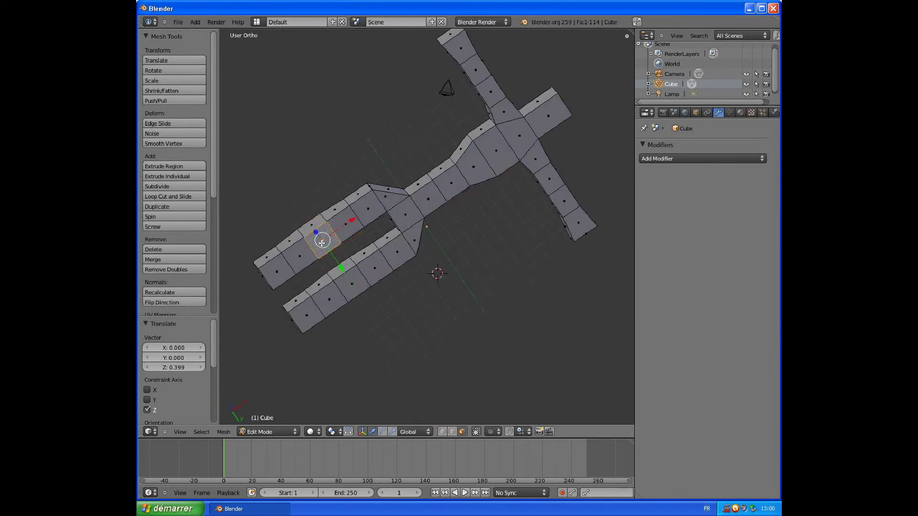
pyautogui.keyDown('shift'); pyautogui.rightClick(343, 222); pyautogui.keyUp('shift')
pyautogui.keyDown('shift'); pyautogui.rightClick(300, 264); pyautogui.keyUp('shift')
pyautogui.keyDown('shift'); pyautogui.rightClick(345, 292); pyautogui.keyUp('shift')
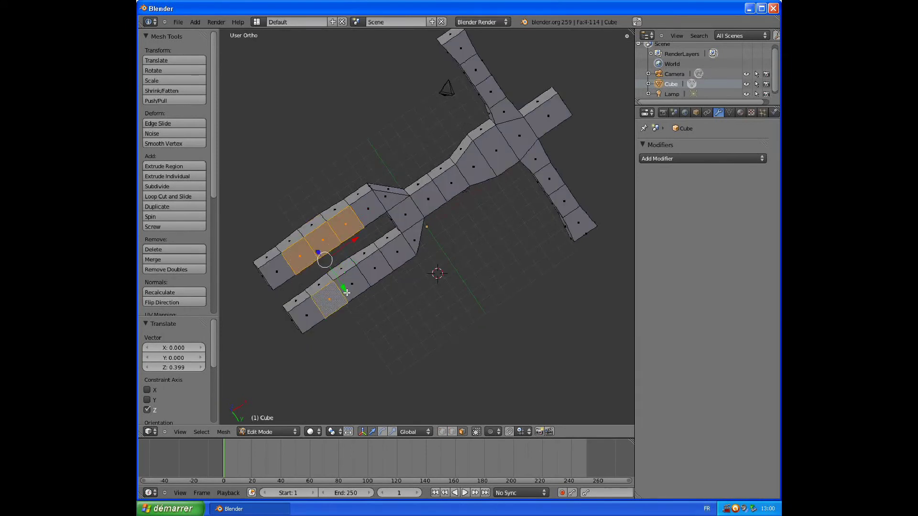
pyautogui.keyDown('shift'); pyautogui.rightClick(354, 287); pyautogui.keyUp('shift')
pyautogui.keyDown('shift'); pyautogui.rightClick(374, 273); pyautogui.keyUp('shift')
pyautogui.moveTo(356, 276)
pyautogui.mouseDown(button='middle')
pyautogui.moveTo(438, 273)
pyautogui.moveTo(394, 281)
pyautogui.mouseUp(button='middle')
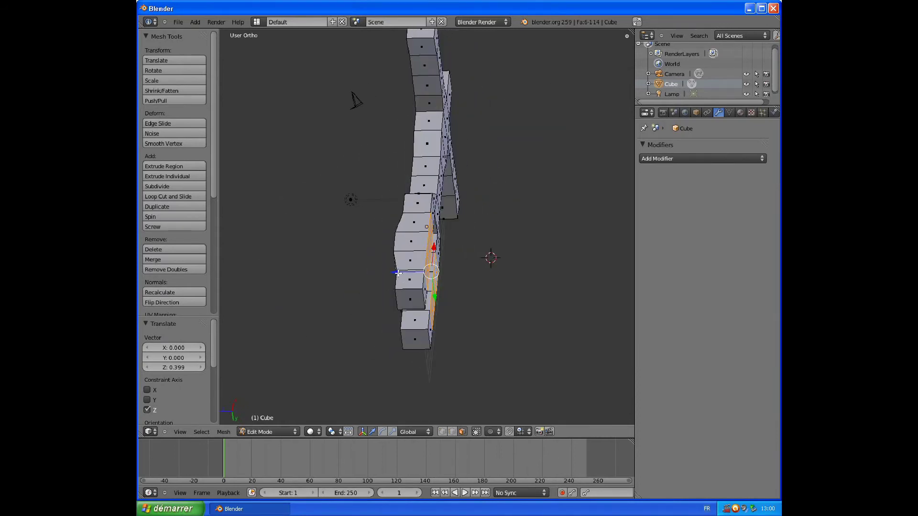
pyautogui.moveTo(398, 273); pyautogui.dragTo(393, 273)
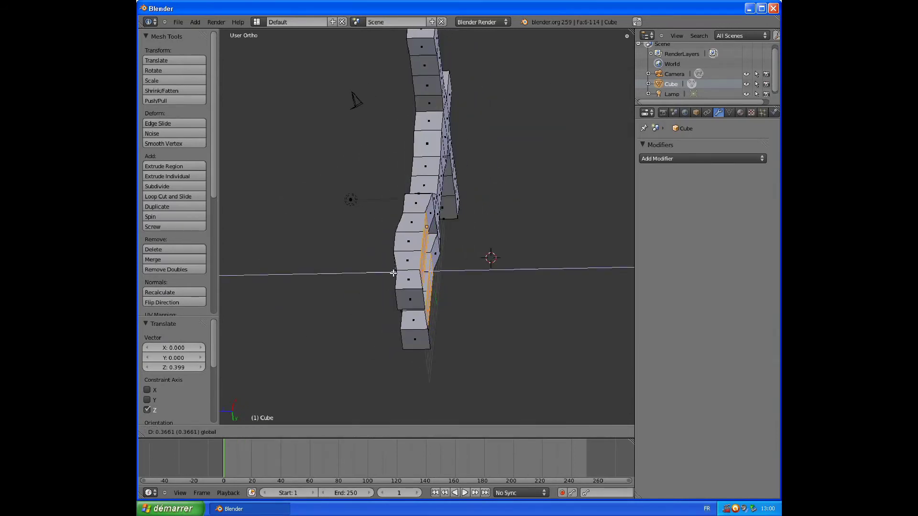
pyautogui.click(393, 273)
pyautogui.moveTo(393, 273)
pyautogui.mouseDown(button='middle')
pyautogui.moveTo(478, 291)
pyautogui.moveTo(492, 257)
pyautogui.moveTo(553, 241)
pyautogui.mouseUp(button='middle')
pyautogui.press('KP_7')
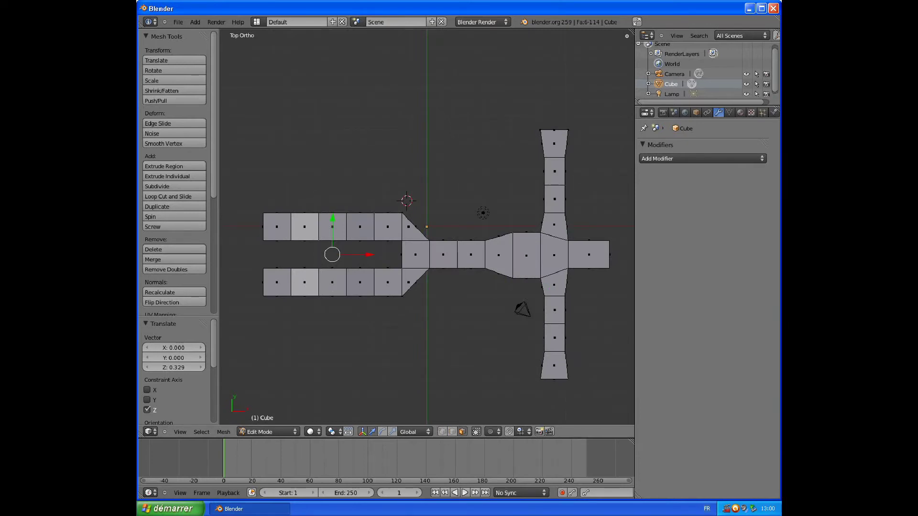
# Nudge one arm's end face 0.258 along the X axis
pyautogui.moveTo(608, 373)
pyautogui.mouseDown(button='middle')
pyautogui.moveTo(537, 273)
pyautogui.moveTo(564, 259)
pyautogui.moveTo(594, 201)
pyautogui.moveTo(588, 109)
pyautogui.mouseUp(button='middle')
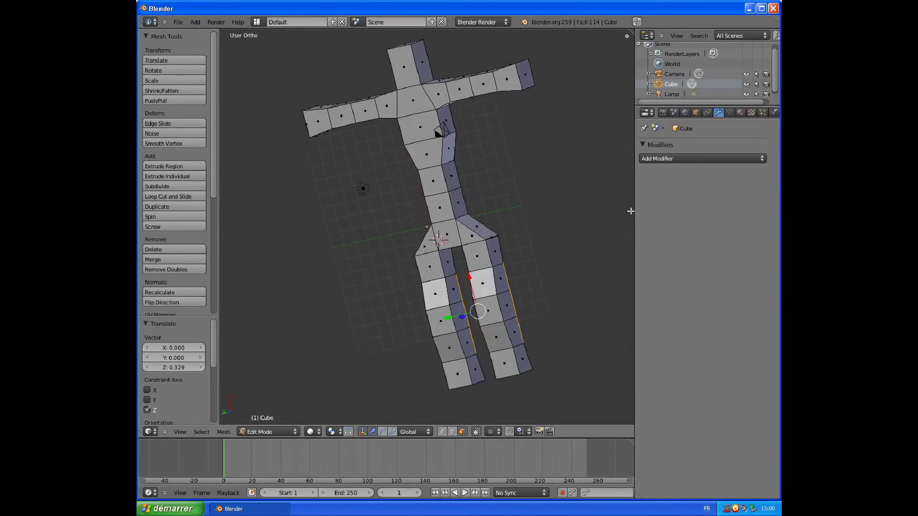
pyautogui.moveTo(516, 170); pyautogui.dragTo(365, 21, button='middle')
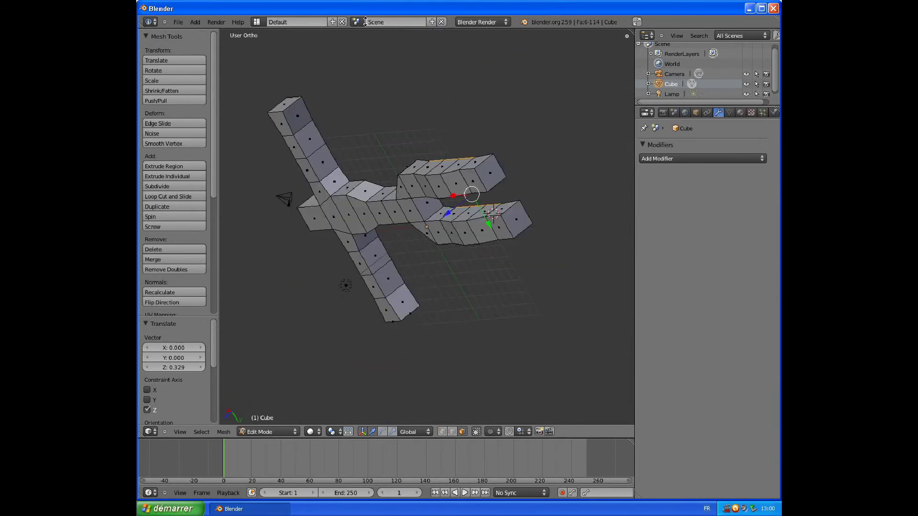
pyautogui.rightClick(293, 113)
pyautogui.press('s')
pyautogui.press('Escape')
pyautogui.press('g')
pyautogui.press('x')
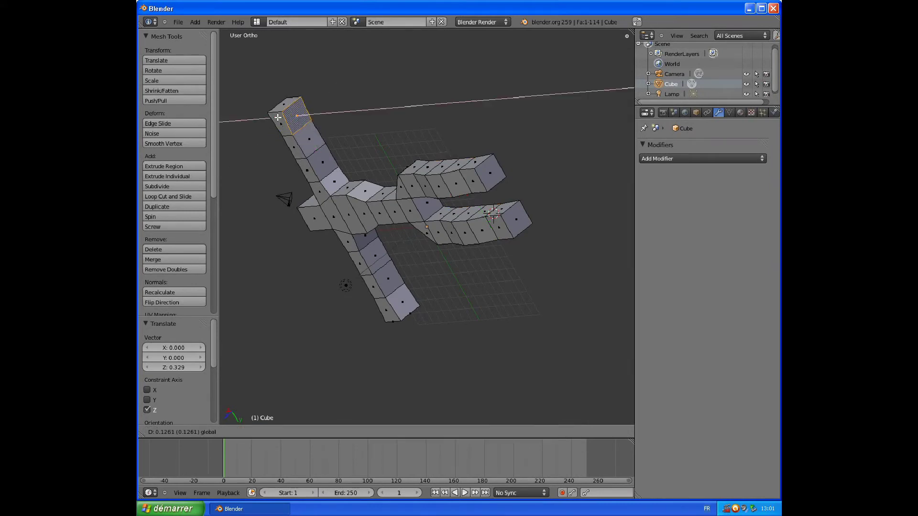
pyautogui.click(292, 139)
# Try moving the other arm's end face along X, cancel and undo it, then return to Top view
pyautogui.moveTo(292, 139)
pyautogui.mouseDown(button='middle')
pyautogui.moveTo(291, 231)
pyautogui.moveTo(317, 139)
pyautogui.moveTo(448, 50)
pyautogui.mouseUp(button='middle')
pyautogui.rightClick(433, 57)
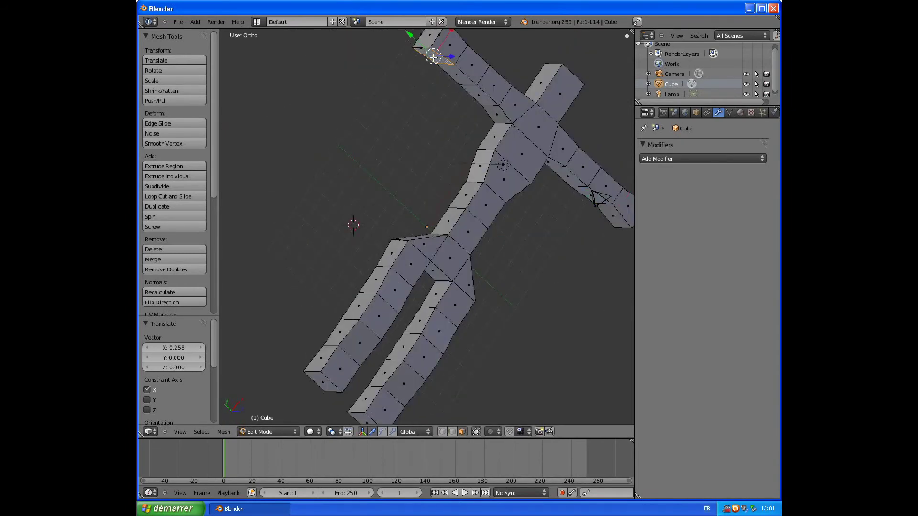
pyautogui.press('g')
pyautogui.press('x')
pyautogui.press('Escape')
pyautogui.hotkey('alt', 'e')
pyautogui.hotkey('ctrl', 'z')
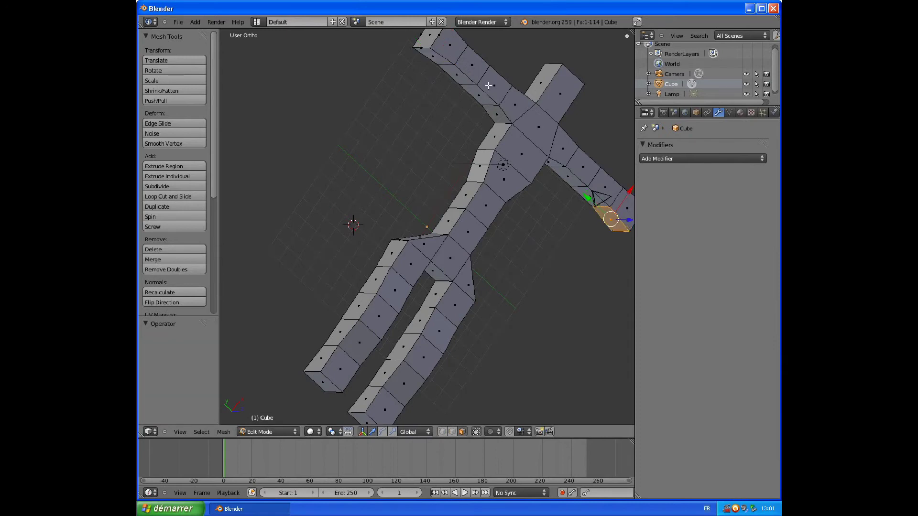
pyautogui.moveTo(488, 85); pyautogui.dragTo(436, 108, button='middle')
pyautogui.press('KP_7')
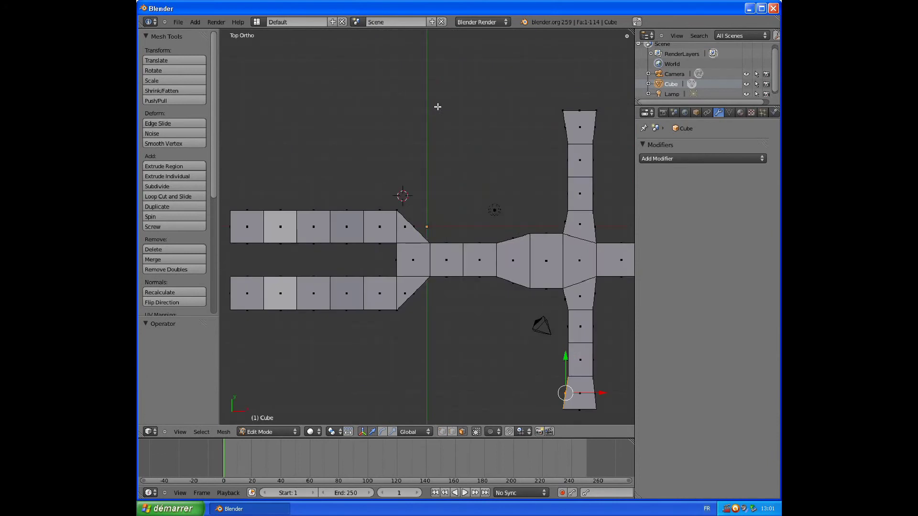
pyautogui.scroll(-3, 436, 218)
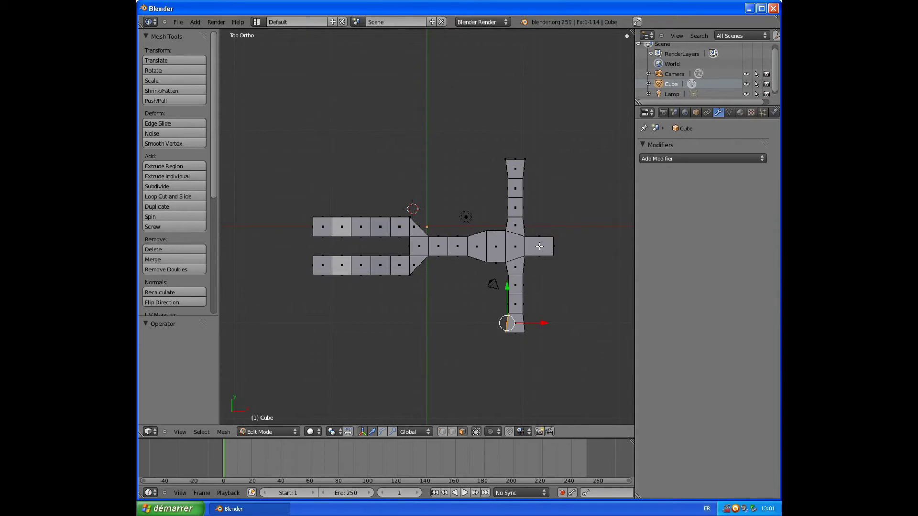
pyautogui.moveTo(539, 246)
pyautogui.mouseDown(button='middle')
pyautogui.moveTo(465, 238)
pyautogui.moveTo(428, 247)
pyautogui.mouseUp(button='middle')
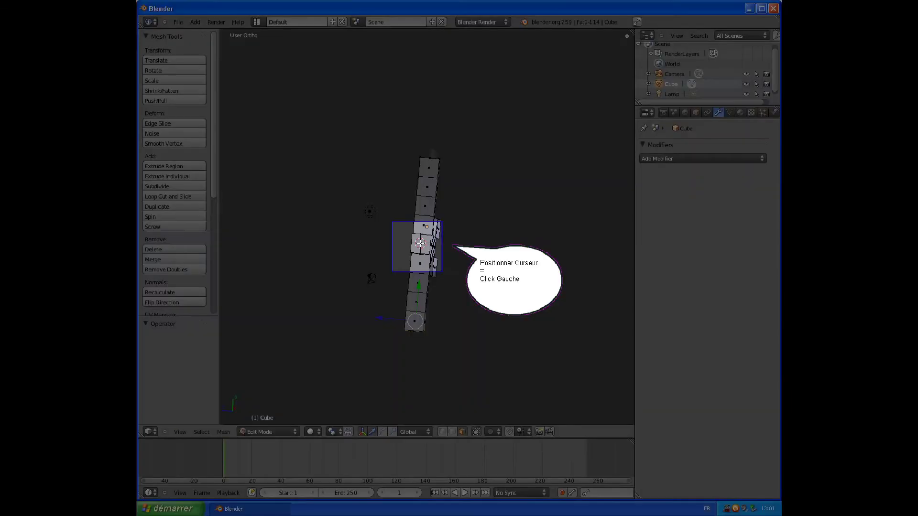
pyautogui.moveTo(421, 243); pyautogui.dragTo(538, 237, button='middle')
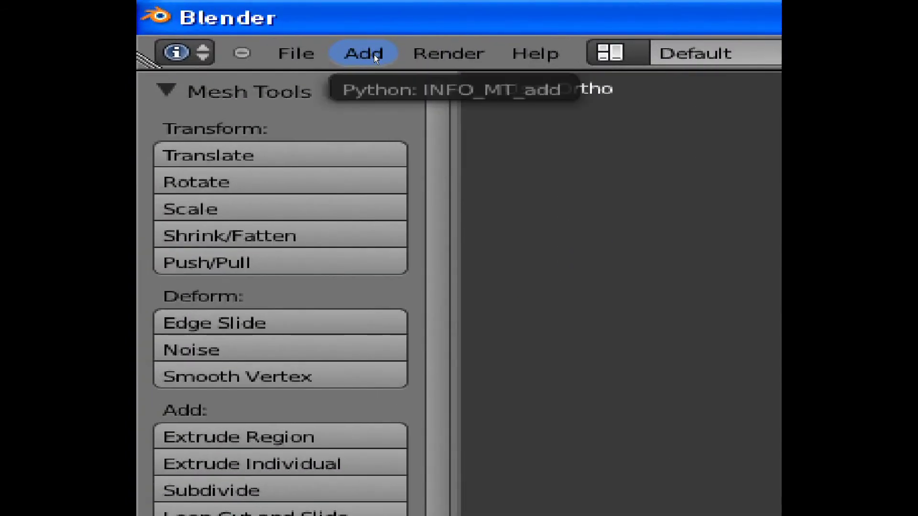
# Add a UV sphere, scale it about 2.7 times and shift it slightly along Y
pyautogui.click(374, 55)
pyautogui.moveTo(196, 21)
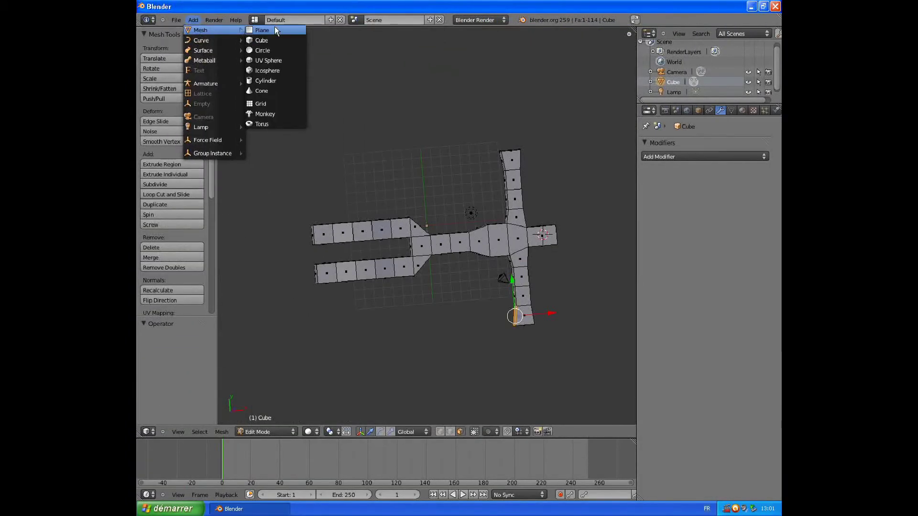
pyautogui.click(274, 61)
pyautogui.moveTo(547, 328)
pyautogui.mouseDown(button='middle')
pyautogui.moveTo(525, 271)
pyautogui.moveTo(533, 269)
pyautogui.mouseUp(button='middle')
pyautogui.press('s')
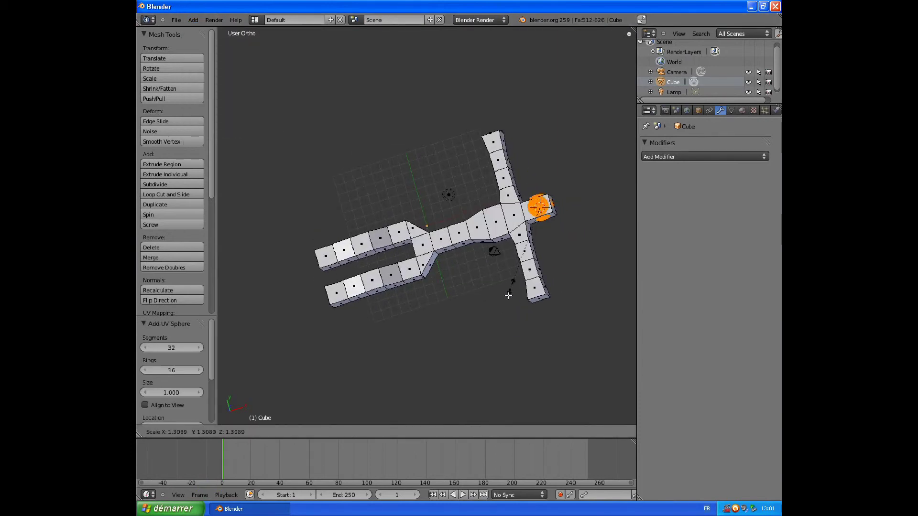
pyautogui.click(469, 365)
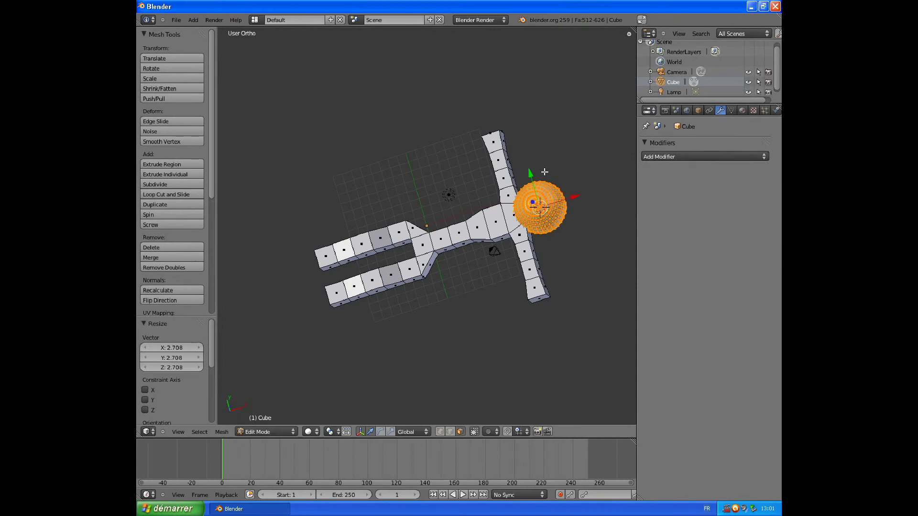
pyautogui.moveTo(530, 172); pyautogui.dragTo(584, 198)
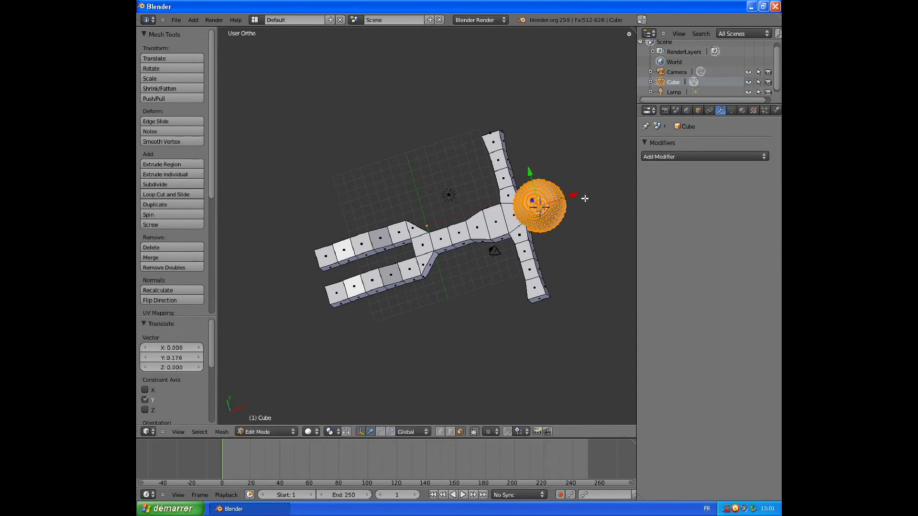
pyautogui.moveTo(570, 195); pyautogui.dragTo(565, 211, button='middle')
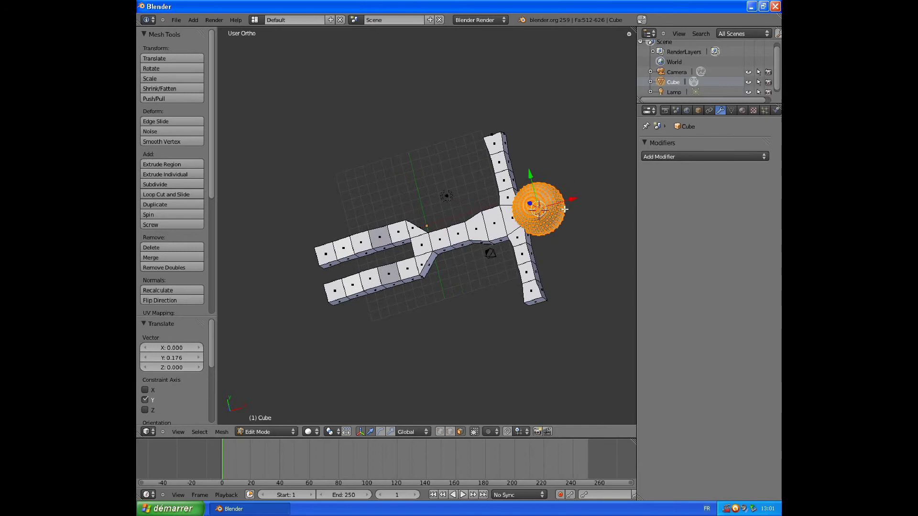
# Cancel a second scaling, move the sphere along X, then undo that move
pyautogui.press('s')
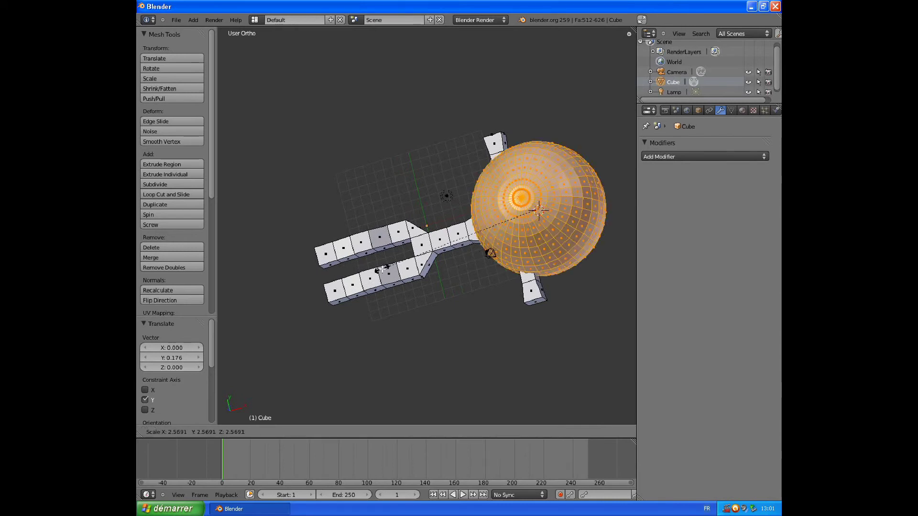
pyautogui.rightClick(508, 253)
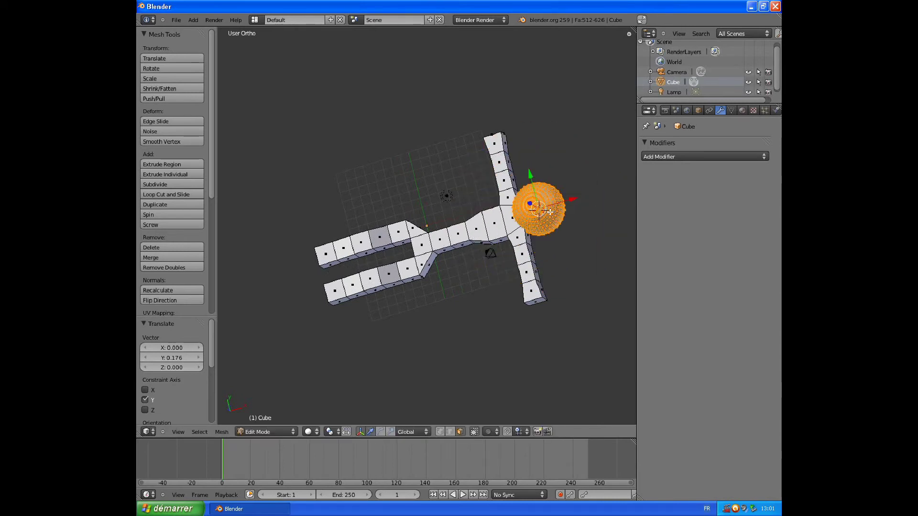
pyautogui.press('g')
pyautogui.press('x')
pyautogui.click(586, 188)
pyautogui.moveTo(586, 189)
pyautogui.mouseDown(button='middle')
pyautogui.moveTo(523, 251)
pyautogui.moveTo(498, 247)
pyautogui.moveTo(455, 324)
pyautogui.moveTo(483, 234)
pyautogui.moveTo(517, 246)
pyautogui.moveTo(508, 242)
pyautogui.mouseUp(button='middle')
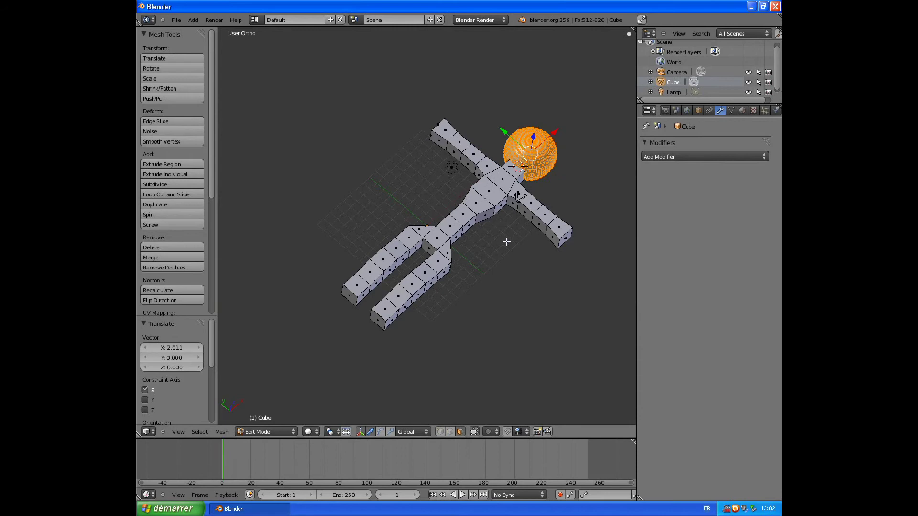
pyautogui.hotkey('ctrl', 'z')
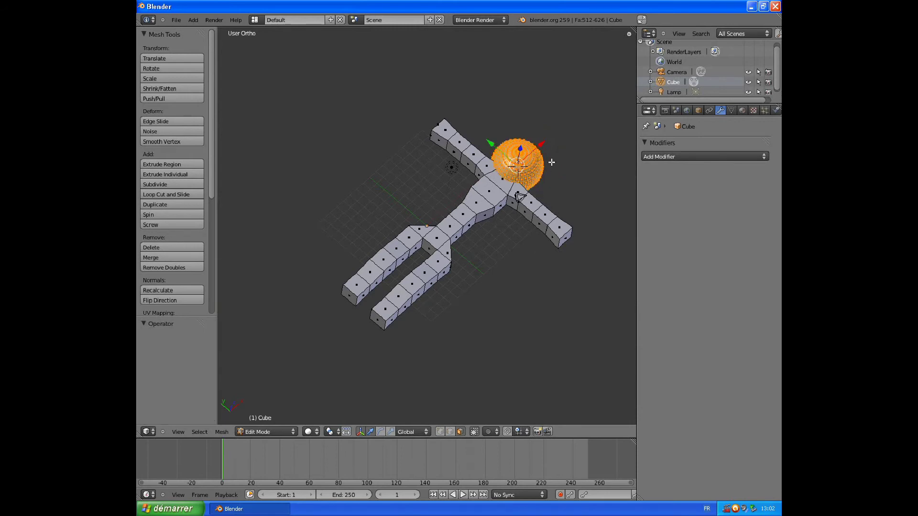
# Move the sphere 1.788 along X onto the top of the neck and deselect everything
pyautogui.press('g')
pyautogui.press('x')
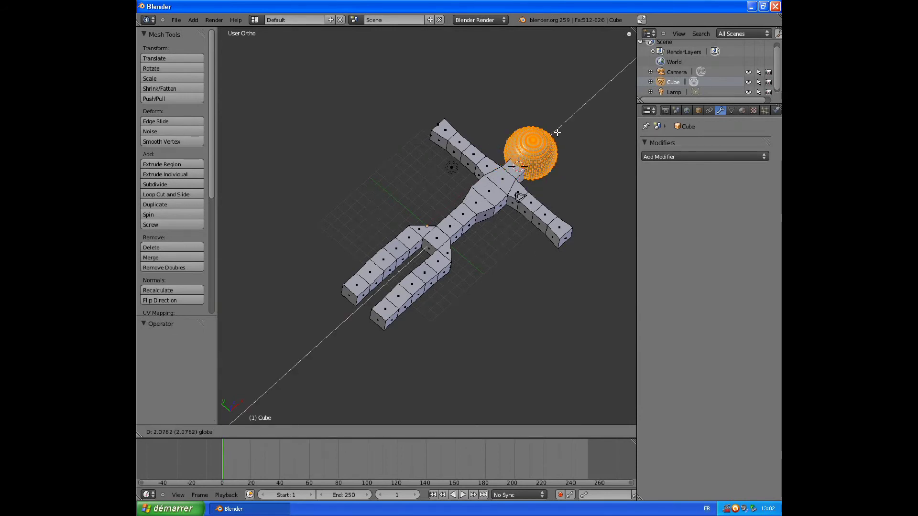
pyautogui.click(557, 133)
pyautogui.moveTo(555, 134); pyautogui.dragTo(544, 214, button='middle')
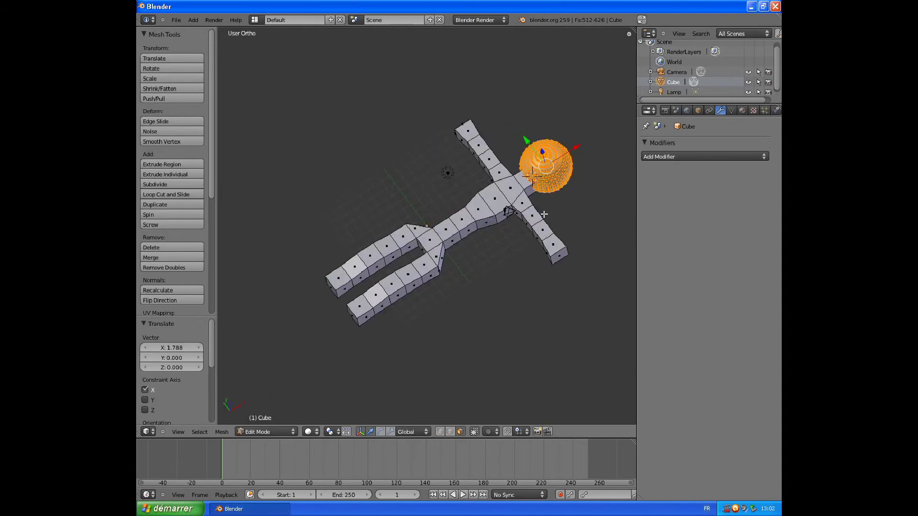
pyautogui.moveTo(453, 302)
pyautogui.mouseDown(button='middle')
pyautogui.moveTo(434, 294)
pyautogui.moveTo(434, 268)
pyautogui.mouseUp(button='middle')
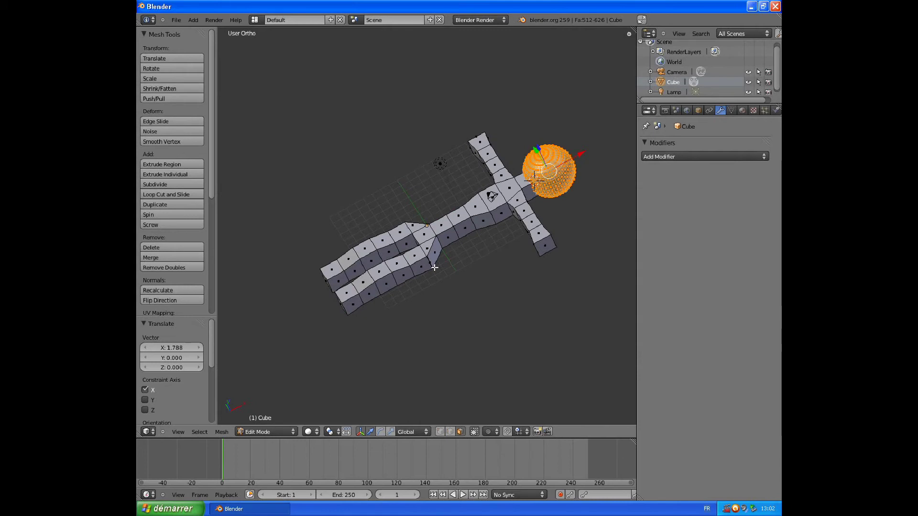
pyautogui.press('a')
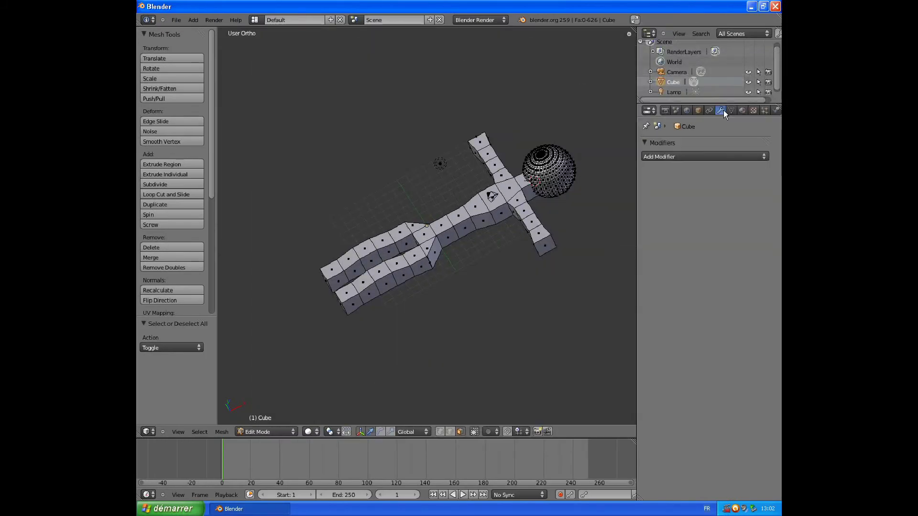
# Add a Subdivision Surface modifier with 4 viewport subdivisions and orbit to inspect the figure
pyautogui.click(720, 156)
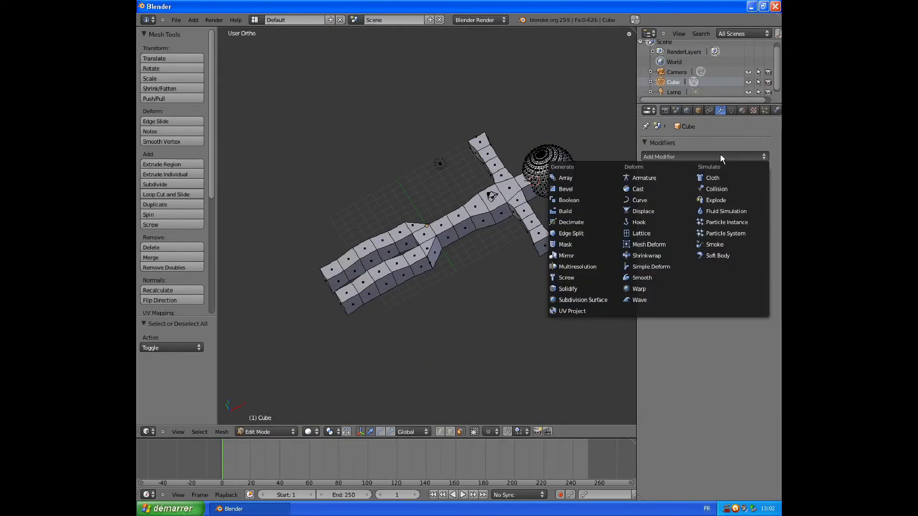
pyautogui.click(565, 300)
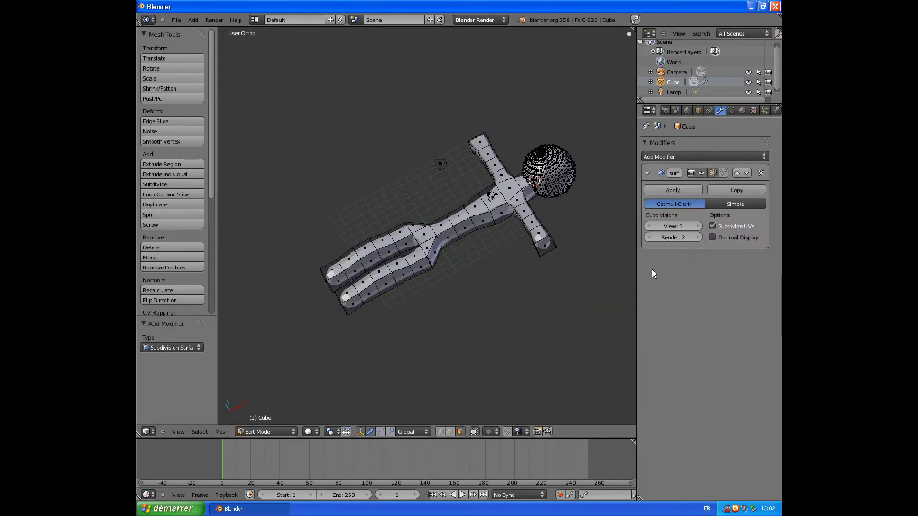
pyautogui.click(698, 227)
pyautogui.click(698, 226)
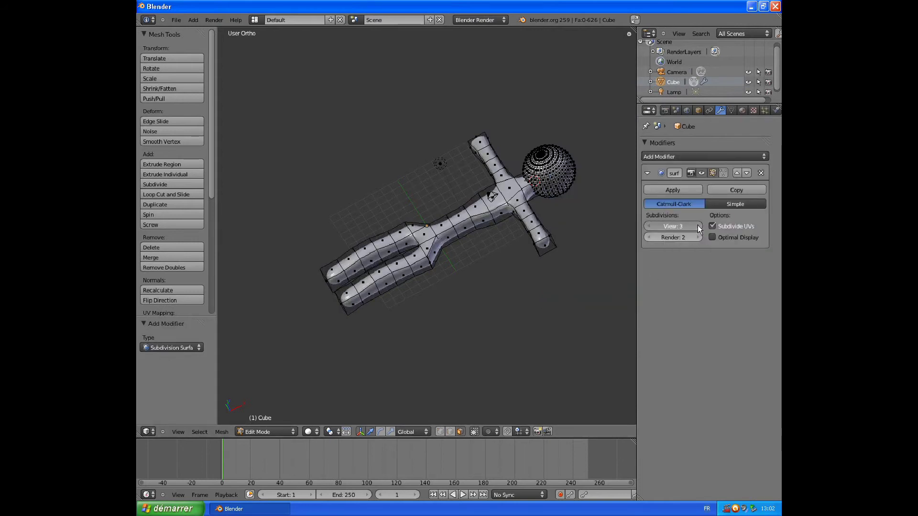
pyautogui.moveTo(492, 276)
pyautogui.mouseDown(button='middle')
pyautogui.moveTo(583, 233)
pyautogui.moveTo(354, 221)
pyautogui.moveTo(334, 283)
pyautogui.moveTo(455, 272)
pyautogui.moveTo(455, 303)
pyautogui.moveTo(443, 299)
pyautogui.moveTo(512, 261)
pyautogui.moveTo(390, 182)
pyautogui.moveTo(514, 272)
pyautogui.mouseUp(button='middle')
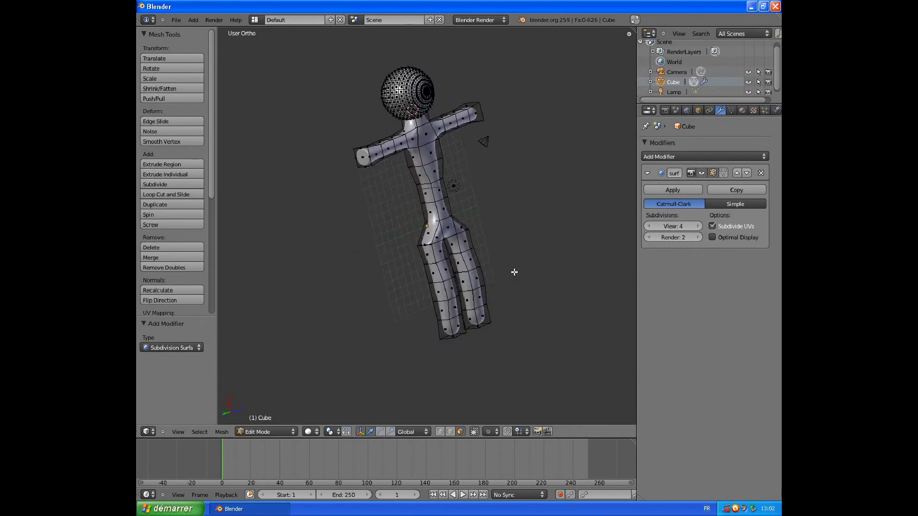
pyautogui.scroll(3, 317, 107)
pyautogui.moveTo(307, 102)
pyautogui.mouseDown(button='middle')
pyautogui.moveTo(338, 121)
pyautogui.moveTo(433, 138)
pyautogui.moveTo(342, 108)
pyautogui.moveTo(306, 79)
pyautogui.moveTo(323, 72)
pyautogui.mouseUp(button='middle')
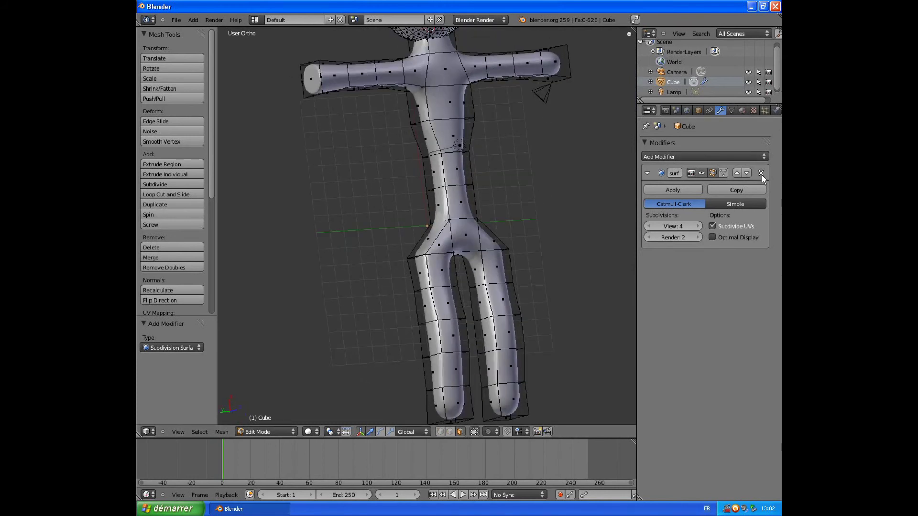
# Remove the Subdivision Surface modifier and orbit around the blocky figure
pyautogui.click(760, 173)
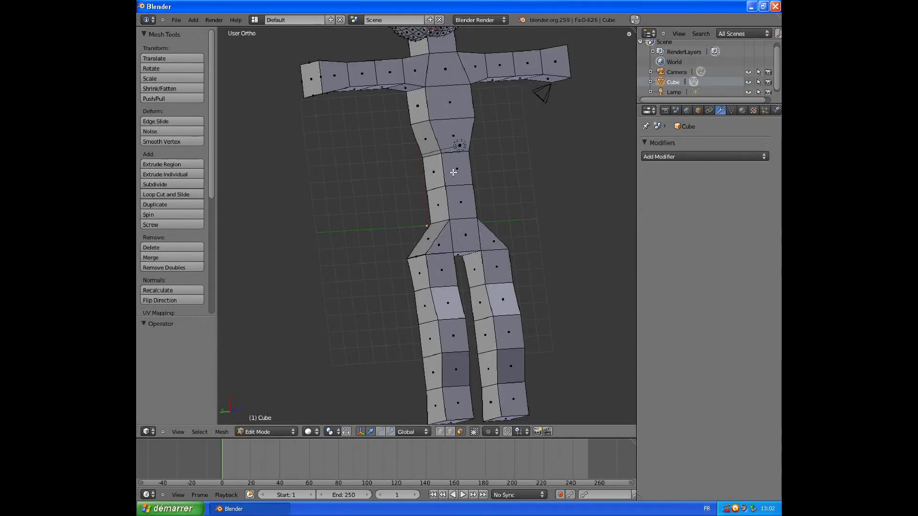
pyautogui.scroll(-1, 453, 172)
pyautogui.scroll(-3, 453, 172)
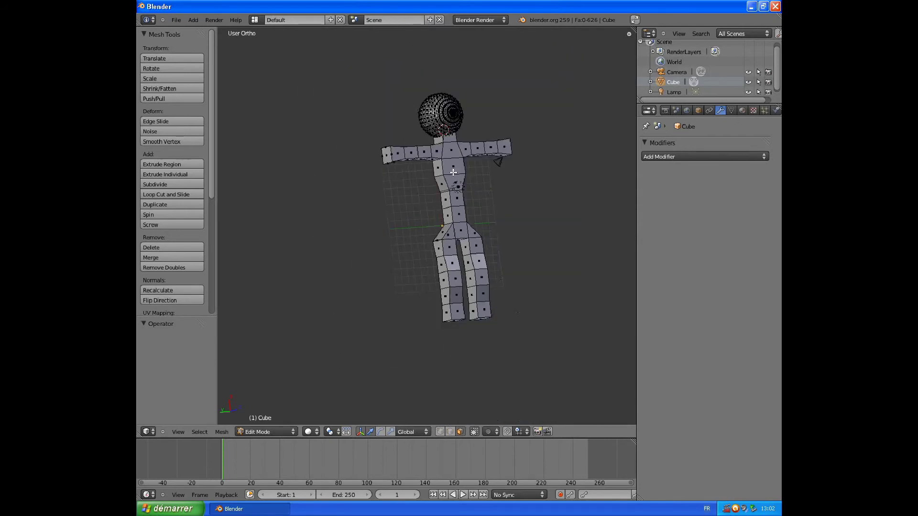
pyautogui.scroll(2, 453, 172)
pyautogui.moveTo(453, 172)
pyautogui.mouseDown(button='middle')
pyautogui.moveTo(375, 168)
pyautogui.moveTo(391, 188)
pyautogui.mouseUp(button='middle')
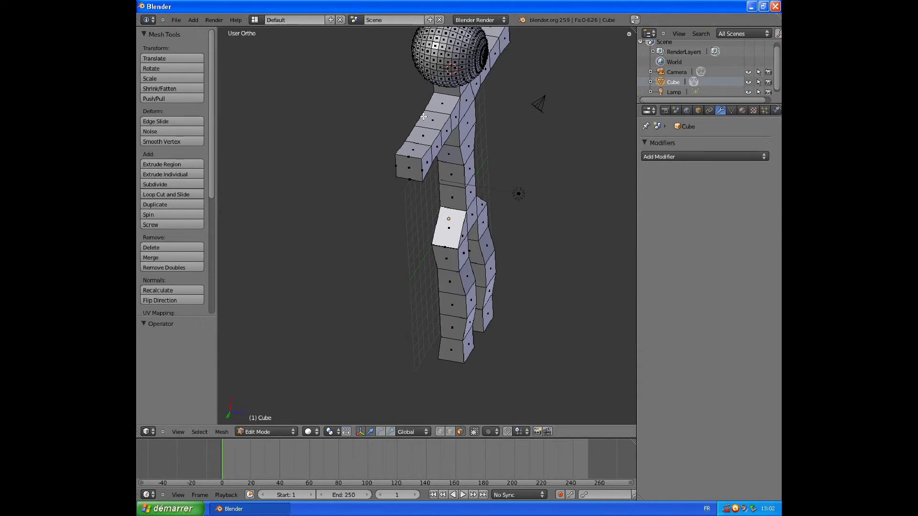
pyautogui.moveTo(423, 116); pyautogui.dragTo(414, 169, button='middle')
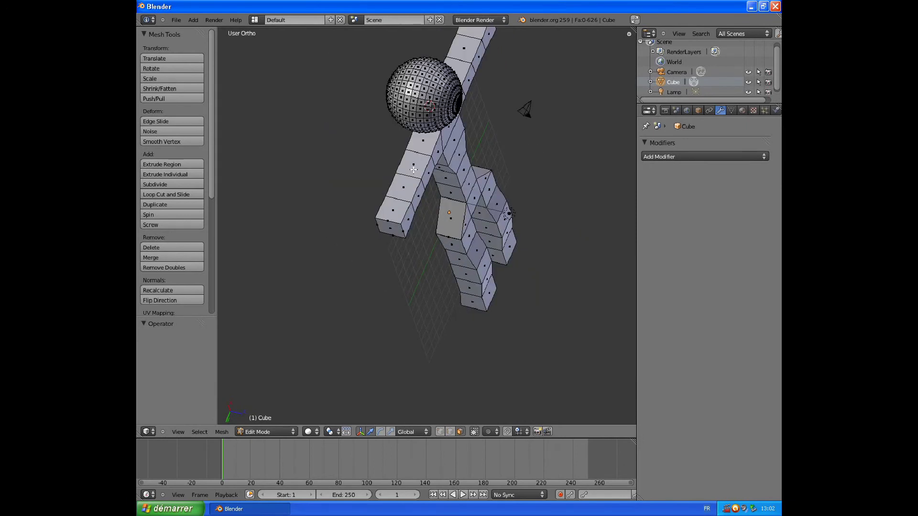
# Box-select the faces of the arm-tip cube, deselecting the arm face below it
pyautogui.press('b')
pyautogui.moveTo(318, 215); pyautogui.dragTo(429, 242)
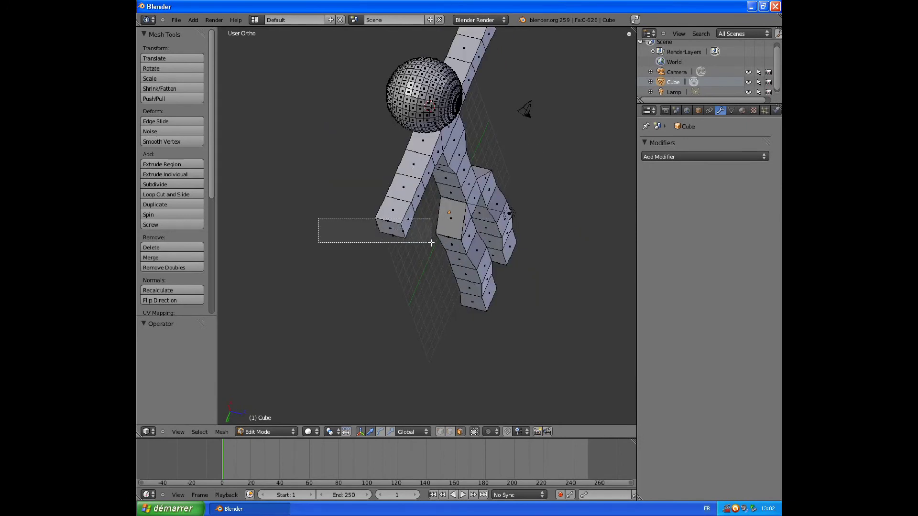
pyautogui.moveTo(417, 245); pyautogui.dragTo(354, 144, button='middle')
pyautogui.press('b')
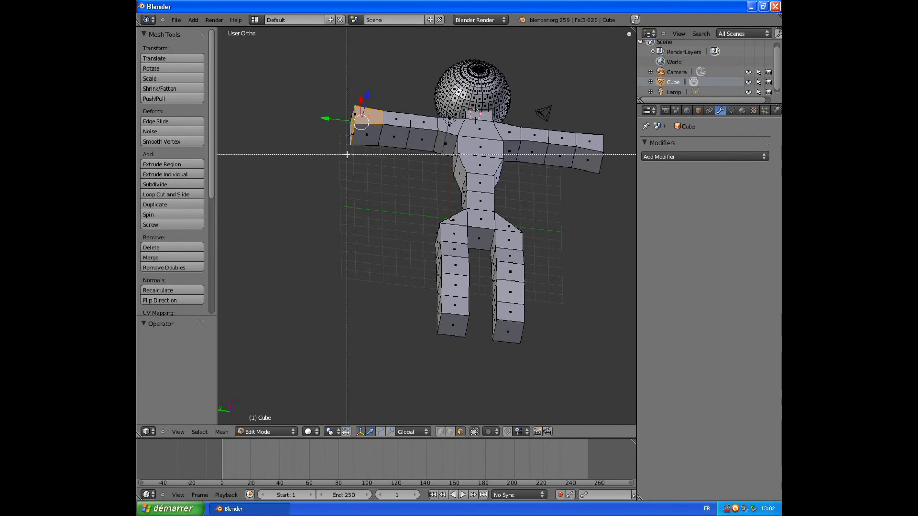
pyautogui.moveTo(352, 162); pyautogui.dragTo(382, 101)
pyautogui.moveTo(353, 197); pyautogui.dragTo(491, 107, button='middle')
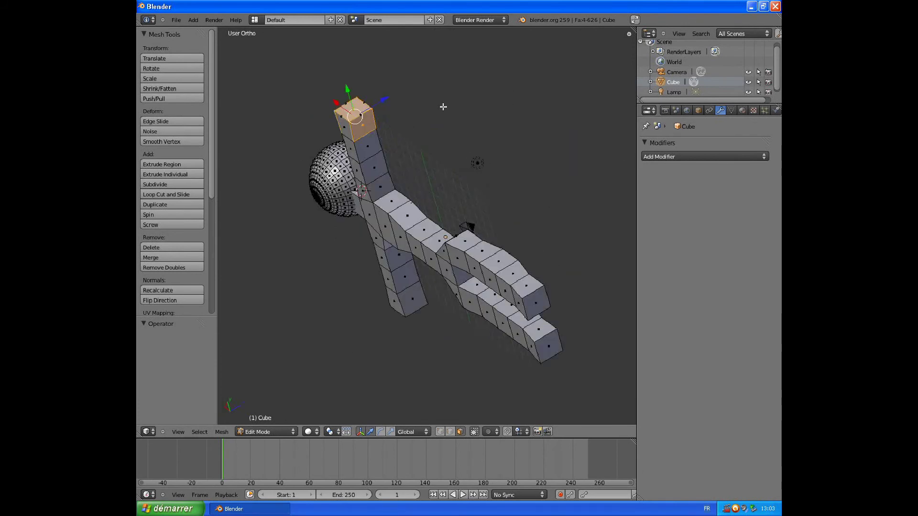
pyautogui.press('b')
pyautogui.moveTo(416, 121); pyautogui.dragTo(377, 69)
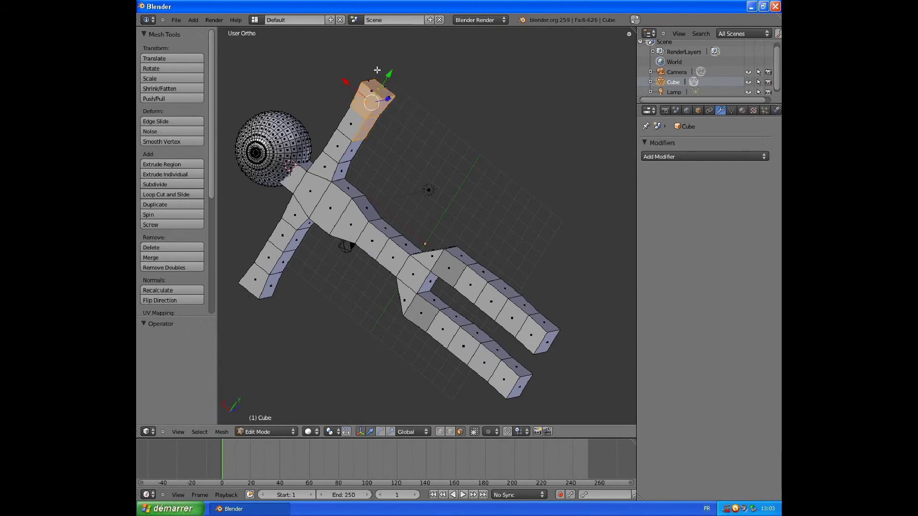
pyautogui.keyDown('shift'); pyautogui.rightClick(365, 135); pyautogui.keyUp('shift')
# Delete the arm-tip cube's vertices, leaving the arm end open
pyautogui.press('x')
pyautogui.click(426, 103)
pyautogui.moveTo(424, 102); pyautogui.dragTo(431, 192, button='middle')
pyautogui.scroll(4, 430, 191)
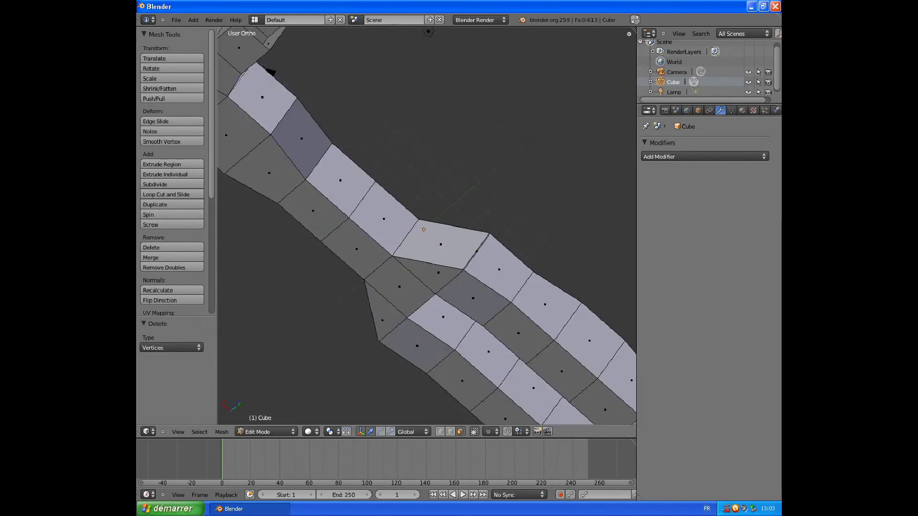
# In vertex mode, join opening vertices with an edge, extrude the corner vertices, and fill a new end face
pyautogui.click(440, 432)
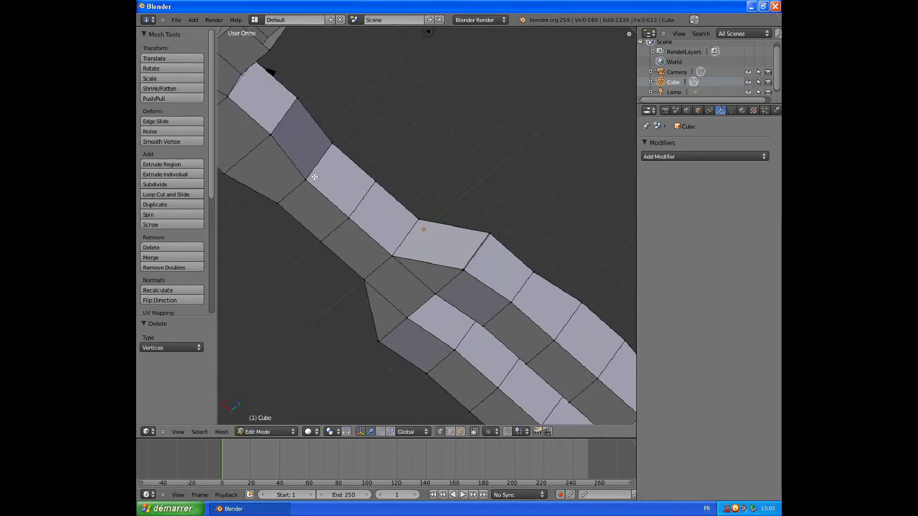
pyautogui.keyDown('shift'); pyautogui.moveTo(315, 176); pyautogui.dragTo(352, 265, button='middle'); pyautogui.keyUp('shift')
pyautogui.rightClick(302, 78)
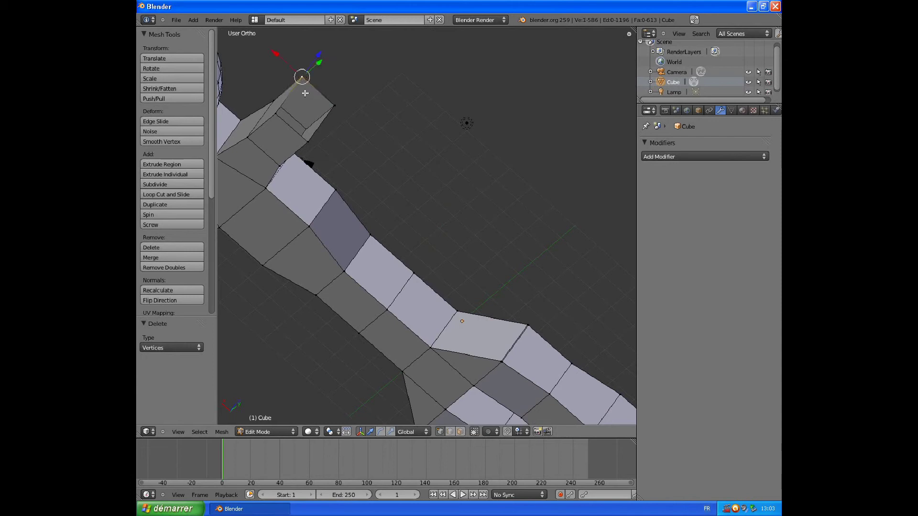
pyautogui.keyDown('shift'); pyautogui.rightClick(308, 143); pyautogui.keyUp('shift')
pyautogui.press('f')
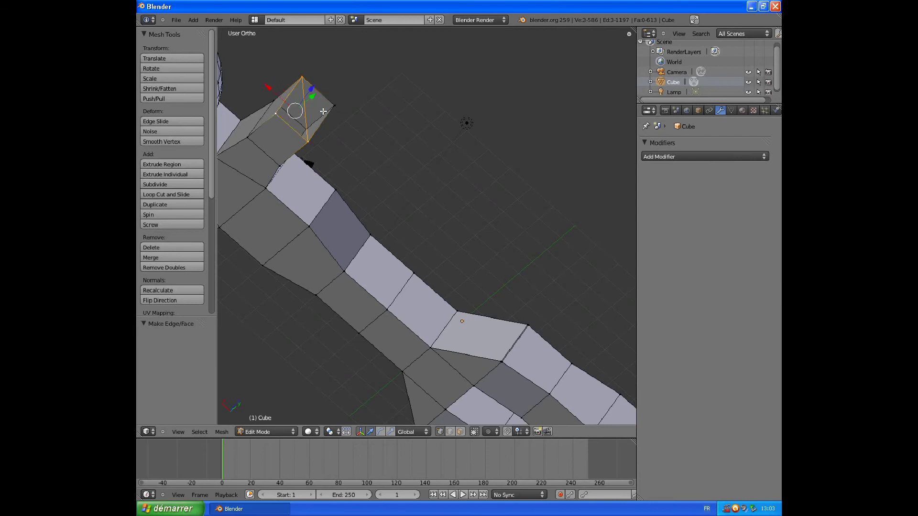
pyautogui.keyDown('shift'); pyautogui.rightClick(334, 106); pyautogui.keyUp('shift')
pyautogui.press('e')
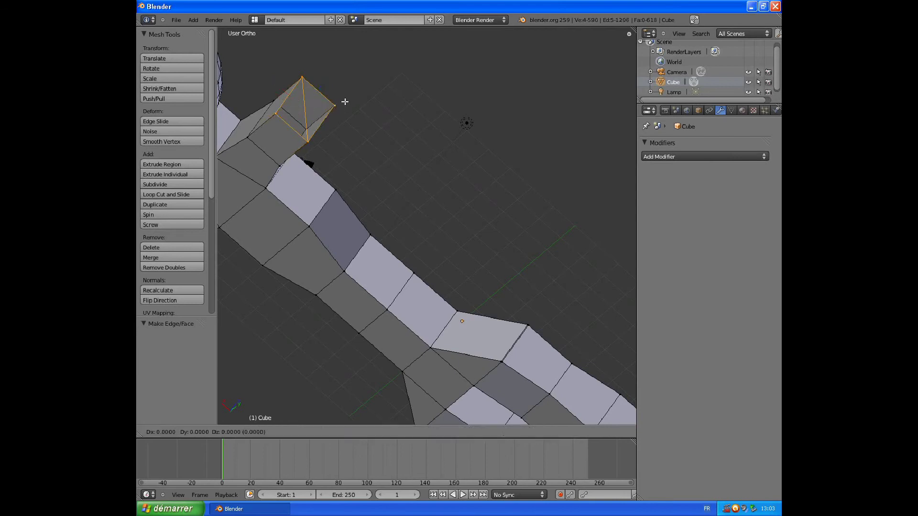
pyautogui.click(383, 85)
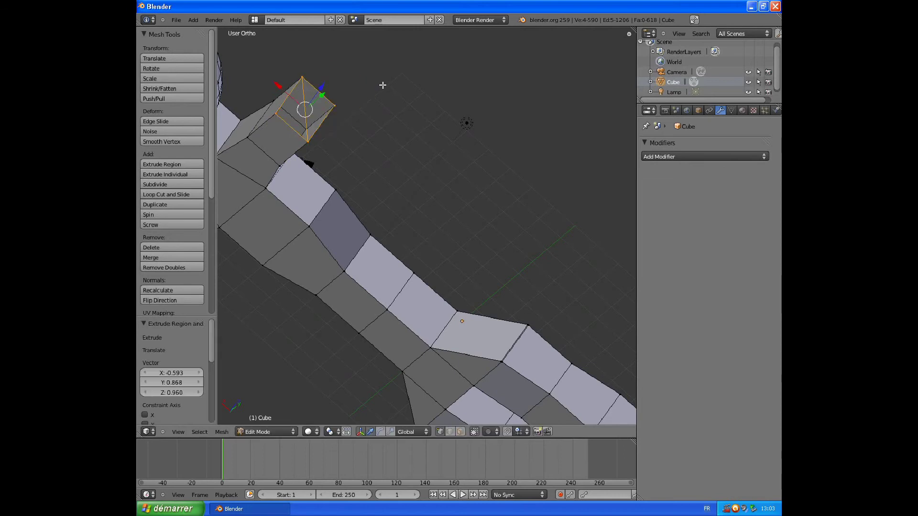
pyautogui.press('f')
pyautogui.moveTo(318, 145); pyautogui.dragTo(352, 105, button='middle')
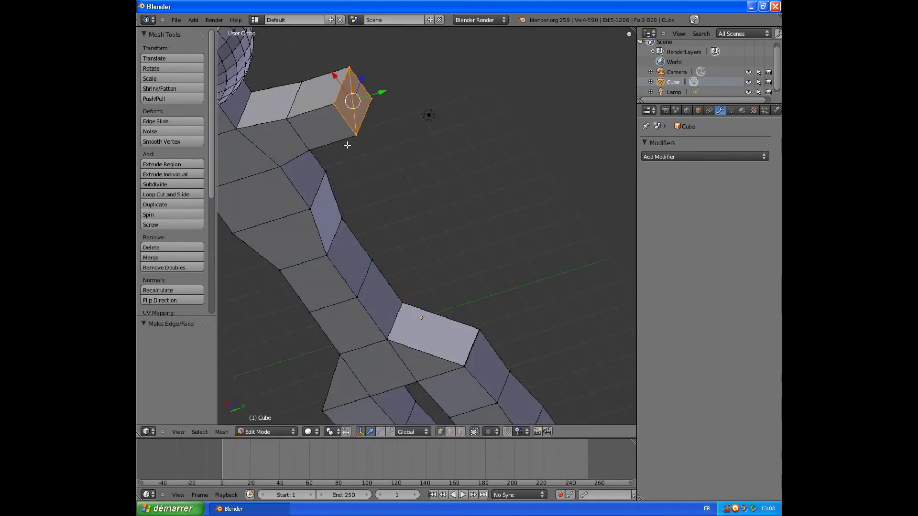
pyautogui.moveTo(383, 90)
pyautogui.mouseDown(button='middle')
pyautogui.moveTo(367, 98)
pyautogui.moveTo(416, 92)
pyautogui.moveTo(378, 115)
pyautogui.mouseUp(button='middle')
# Extrude the arm's end face outward twice
pyautogui.press('e')
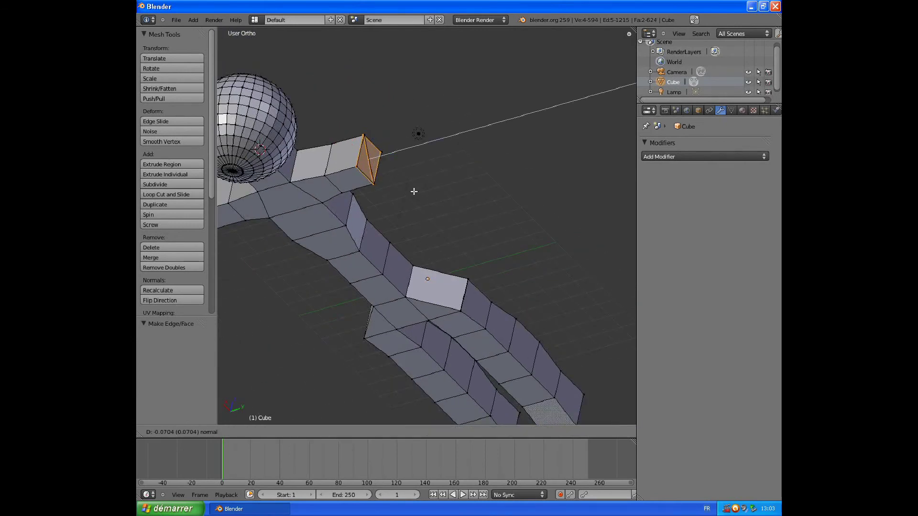
pyautogui.click(445, 187)
pyautogui.press('e')
pyautogui.click(472, 174)
pyautogui.moveTo(472, 174)
pyautogui.mouseDown(button='middle')
pyautogui.moveTo(373, 13)
pyautogui.moveTo(395, 56)
pyautogui.moveTo(353, 41)
pyautogui.moveTo(330, 86)
pyautogui.moveTo(297, 83)
pyautogui.moveTo(328, 110)
pyautogui.mouseUp(button='middle')
pyautogui.moveTo(275, 61)
pyautogui.mouseDown(button='middle')
pyautogui.moveTo(522, 195)
pyautogui.moveTo(472, 145)
pyautogui.mouseUp(button='middle')
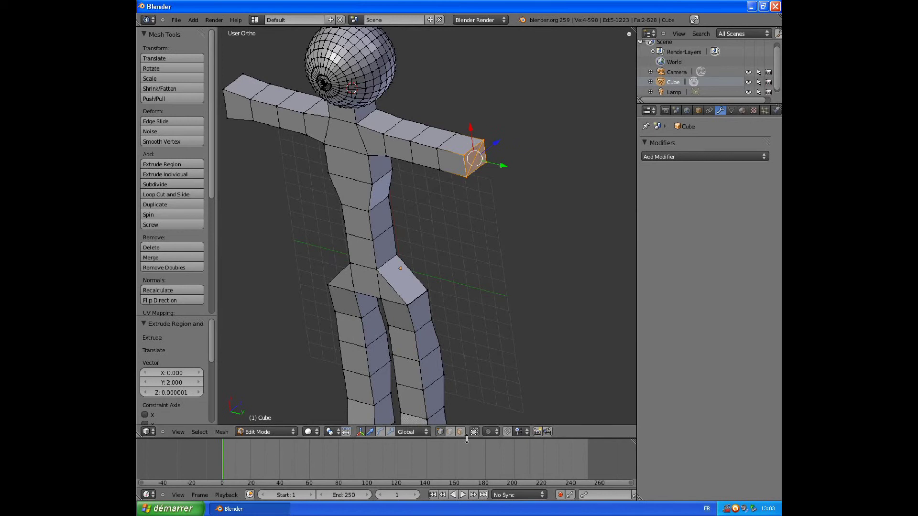
# In edge mode, shift the arm end's top edge along the X axis
pyautogui.hotkey('ctrl', 'Tab')
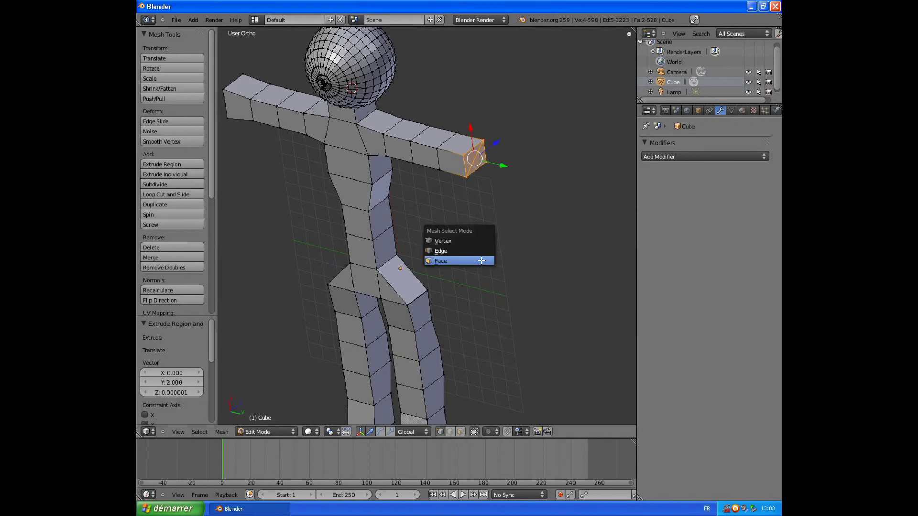
pyautogui.click(460, 251)
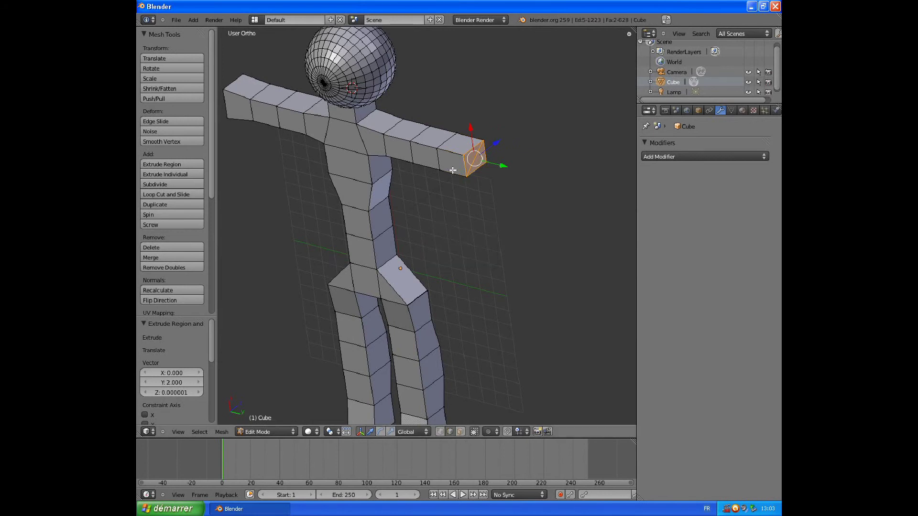
pyautogui.rightClick(472, 148)
pyautogui.keyDown('shift'); pyautogui.rightClick(477, 169); pyautogui.keyUp('shift')
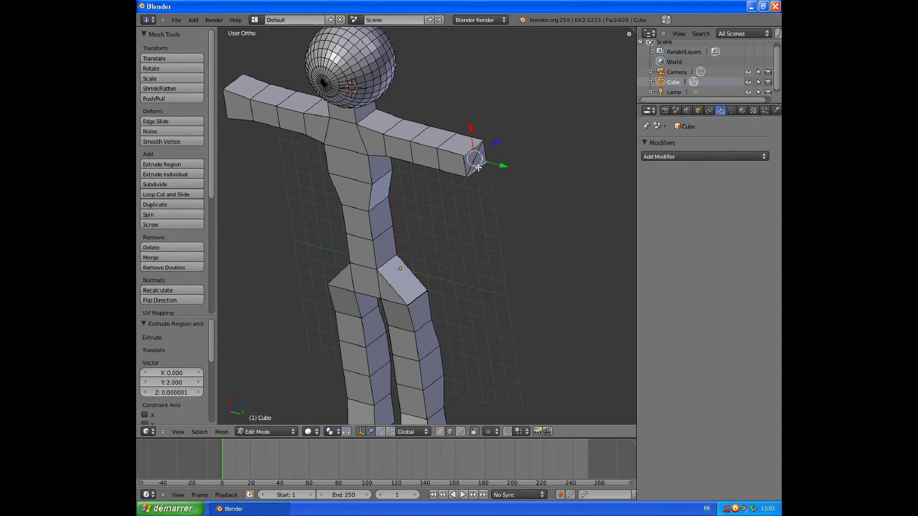
pyautogui.rightClick(467, 148)
pyautogui.press('g')
pyautogui.press('x')
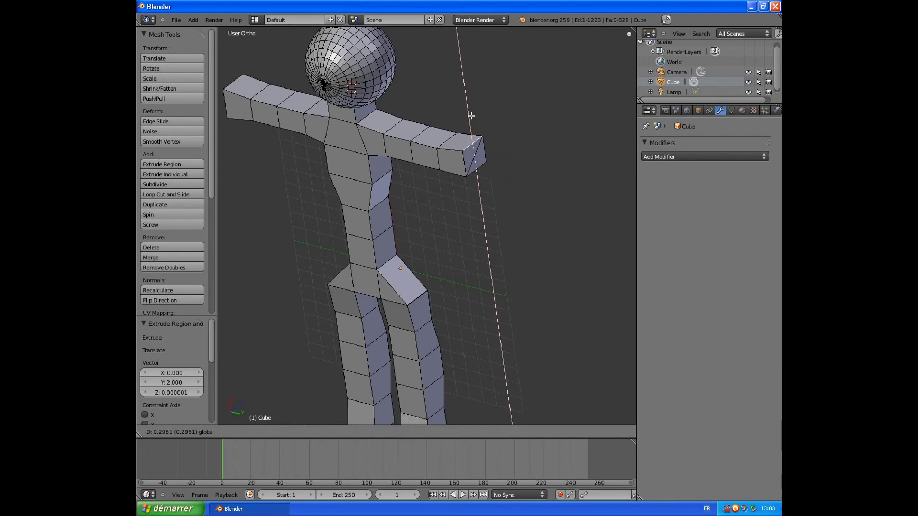
pyautogui.click(502, 232)
pyautogui.moveTo(502, 231); pyautogui.dragTo(478, 172, button='middle')
# Shift the arm end's lower edge along the X axis
pyautogui.rightClick(420, 131)
pyautogui.press('g')
pyautogui.press('x')
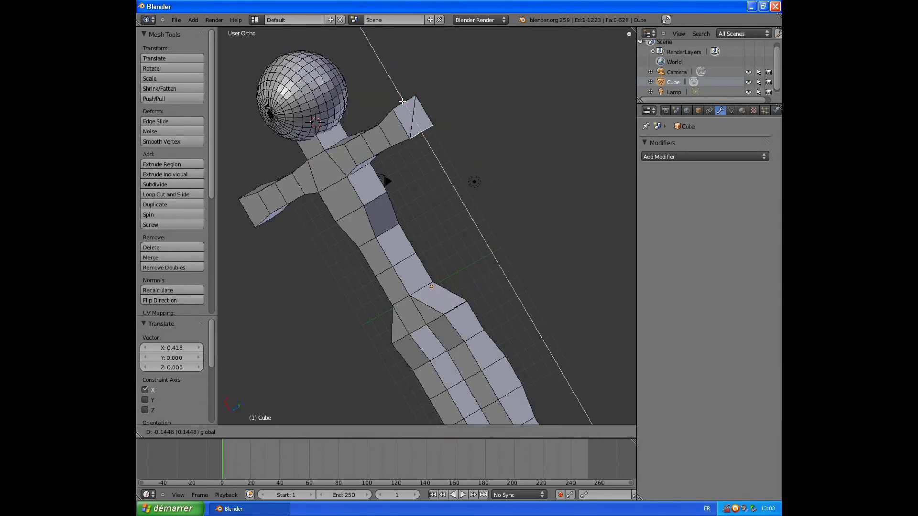
pyautogui.click(406, 254)
pyautogui.moveTo(406, 255); pyautogui.dragTo(332, 191, button='middle')
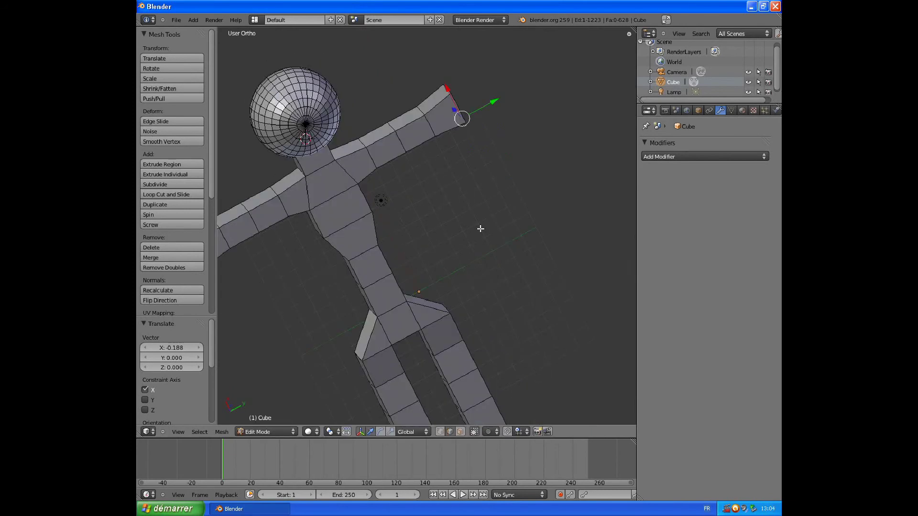
pyautogui.scroll(-2, 338, 185)
pyautogui.scroll(1, 339, 185)
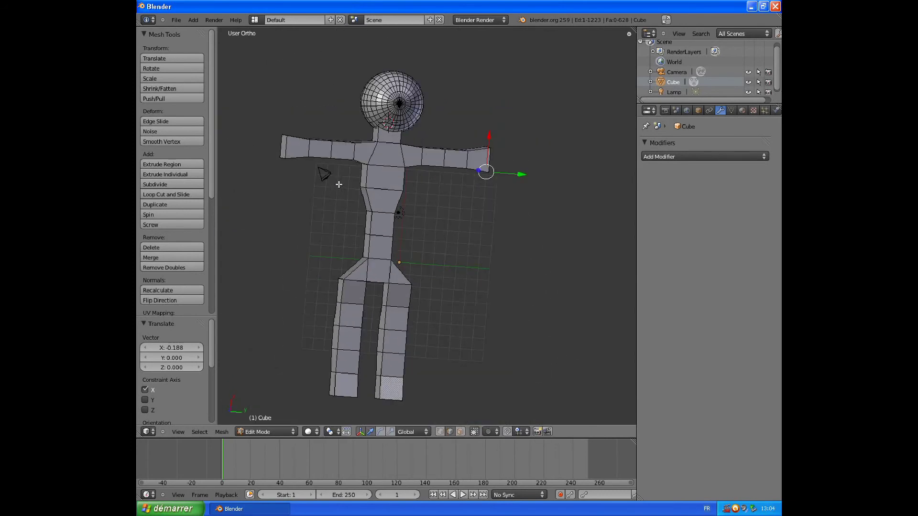
pyautogui.scroll(-1, 339, 184)
# Re-add a Subdivision Surface modifier, raising then settling its viewport level at 3
pyautogui.click(662, 156)
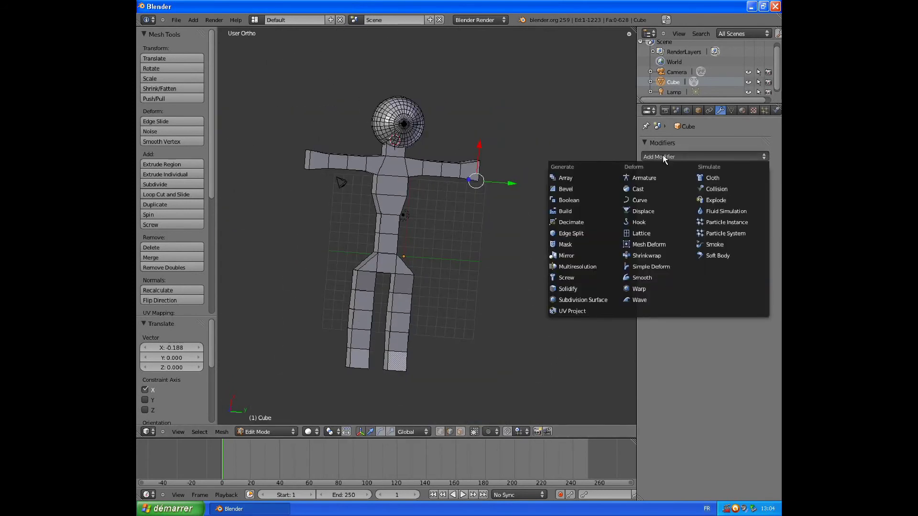
pyautogui.click(587, 299)
pyautogui.moveTo(500, 211)
pyautogui.mouseDown(button='middle')
pyautogui.moveTo(344, 226)
pyautogui.moveTo(534, 228)
pyautogui.moveTo(428, 219)
pyautogui.moveTo(345, 187)
pyautogui.moveTo(381, 213)
pyautogui.moveTo(508, 201)
pyautogui.moveTo(479, 253)
pyautogui.moveTo(497, 250)
pyautogui.mouseUp(button='middle')
pyautogui.click(699, 227)
pyautogui.click(699, 227)
pyautogui.click(699, 227)
pyautogui.click(699, 226)
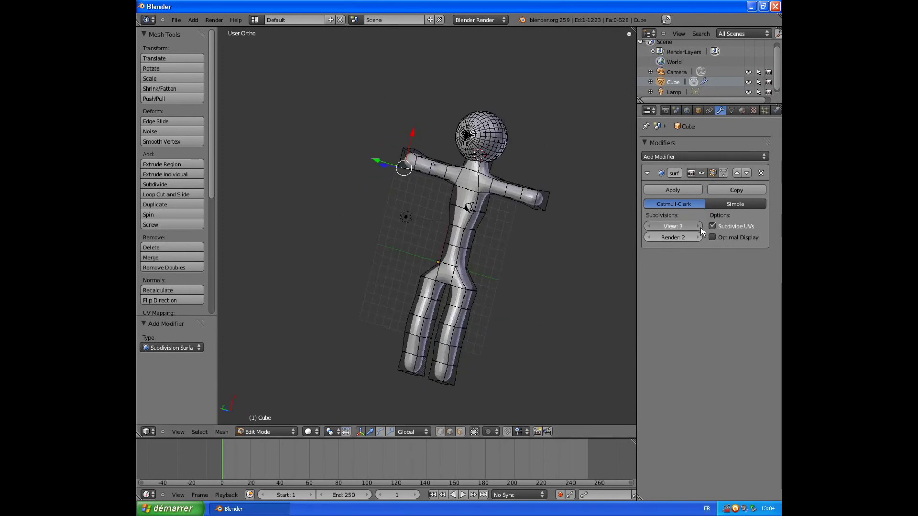
pyautogui.click(648, 227)
pyautogui.moveTo(518, 246)
pyautogui.mouseDown(button='middle')
pyautogui.moveTo(450, 226)
pyautogui.moveTo(482, 243)
pyautogui.moveTo(437, 234)
pyautogui.mouseUp(button='middle')
# Raise the Subdivision Surface viewport level to 4
pyautogui.scroll(3, 490, 309)
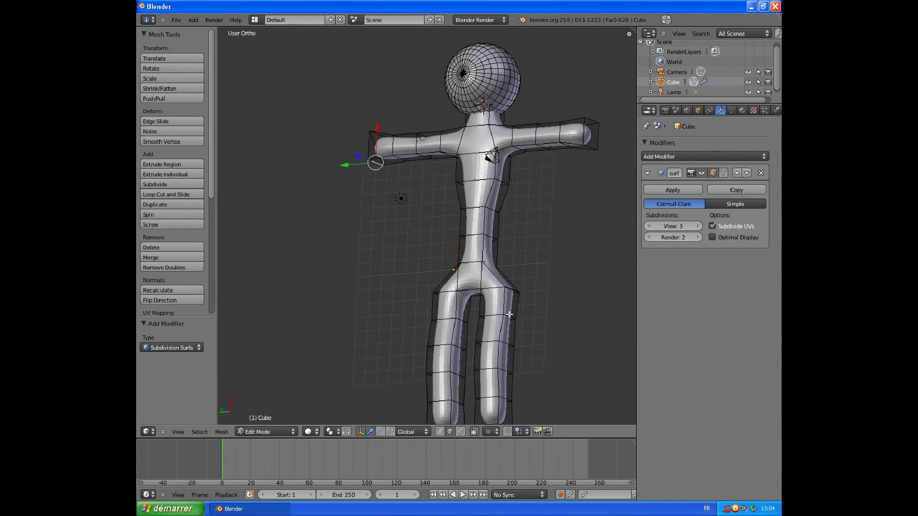
pyautogui.moveTo(509, 314); pyautogui.dragTo(487, 271, button='middle')
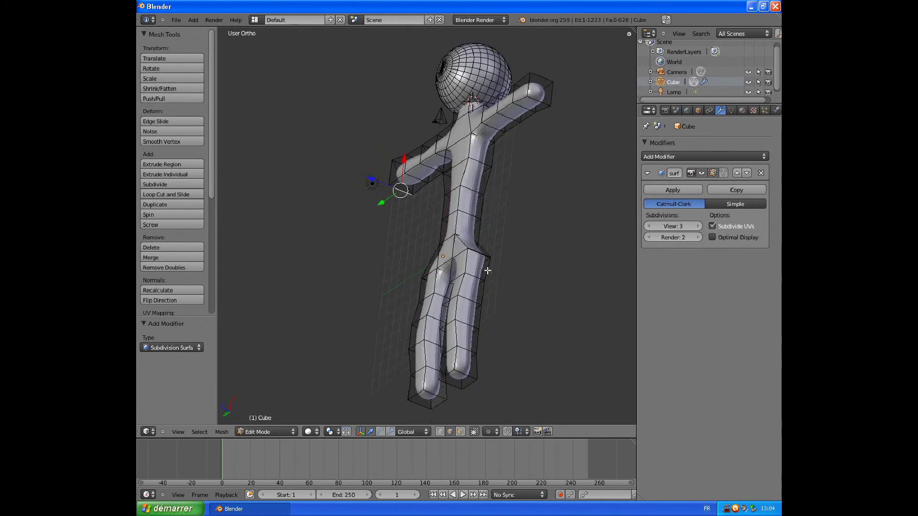
pyautogui.click(700, 226)
pyautogui.moveTo(547, 250)
pyautogui.mouseDown(button='middle')
pyautogui.moveTo(626, 242)
pyautogui.moveTo(543, 260)
pyautogui.moveTo(565, 264)
pyautogui.moveTo(617, 254)
pyautogui.moveTo(574, 257)
pyautogui.moveTo(551, 243)
pyautogui.mouseUp(button='middle')
pyautogui.scroll(-2, 557, 242)
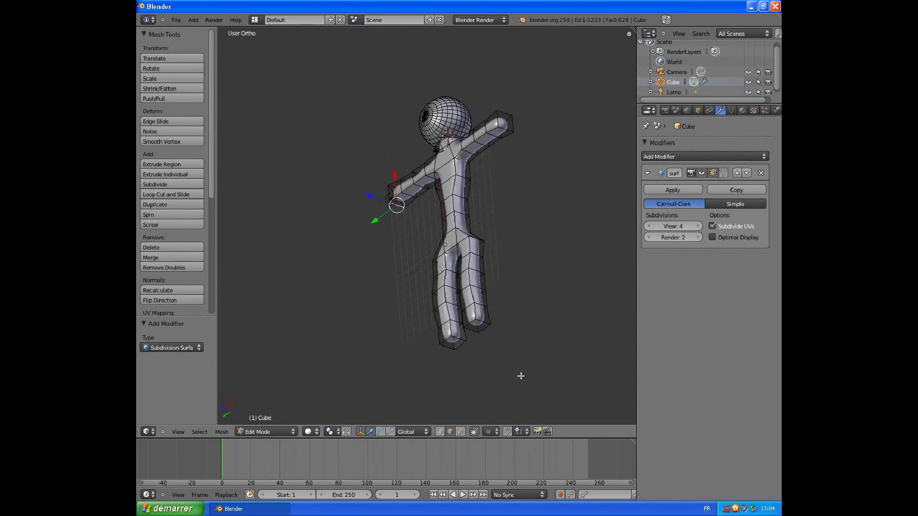
# In face mode, select both foot faces and try extruding and scaling them, cancelling each
pyautogui.hotkey('ctrl', 'Tab')
pyautogui.click(507, 269)
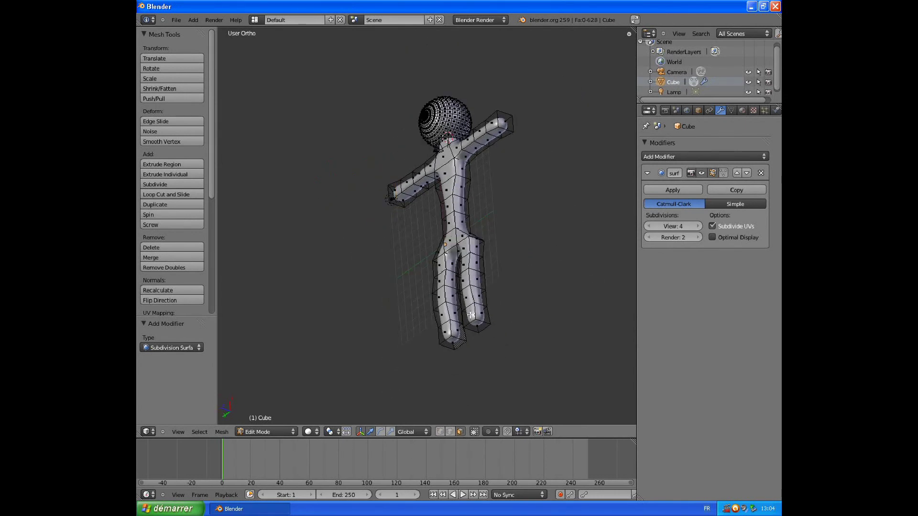
pyautogui.rightClick(472, 315)
pyautogui.keyDown('shift'); pyautogui.rightClick(444, 327); pyautogui.keyUp('shift')
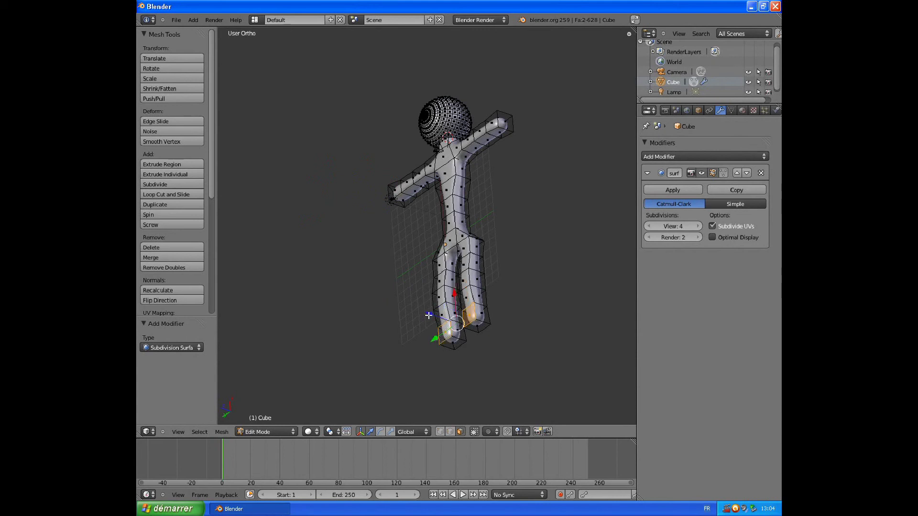
pyautogui.press('e')
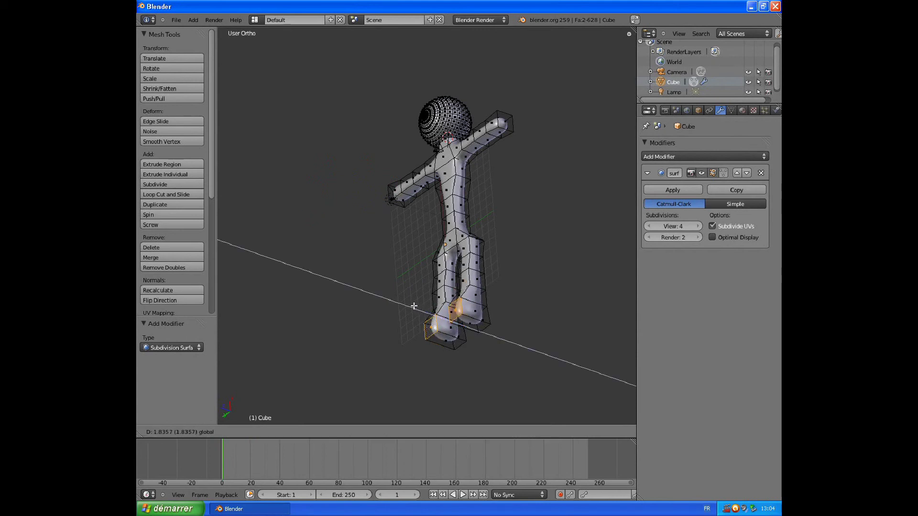
pyautogui.rightClick(406, 301)
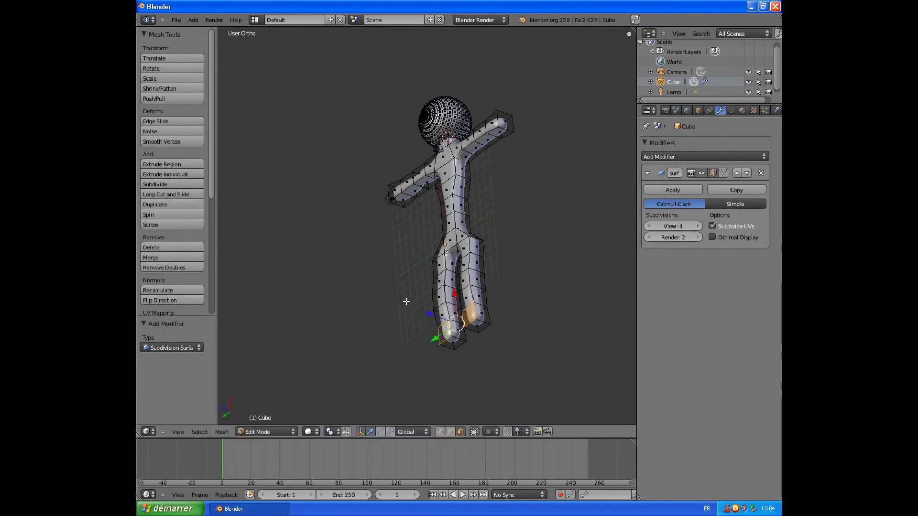
pyautogui.press('s')
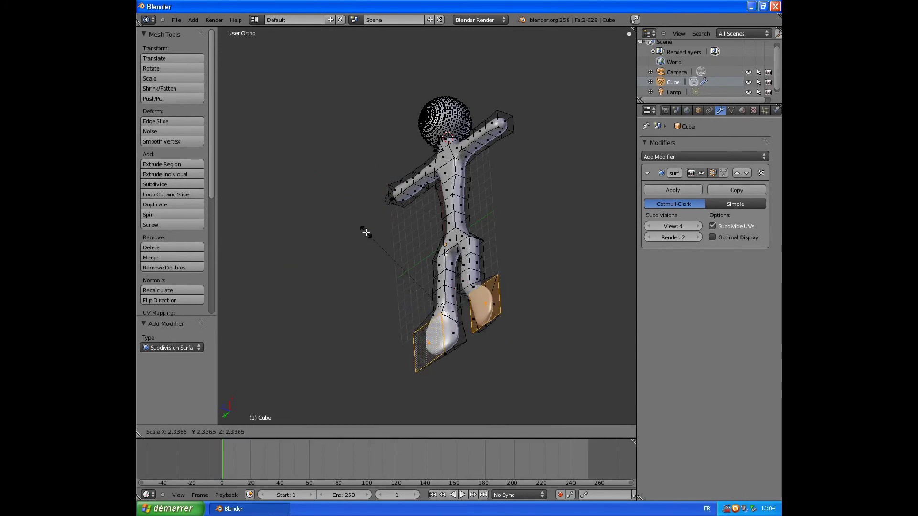
pyautogui.rightClick(366, 232)
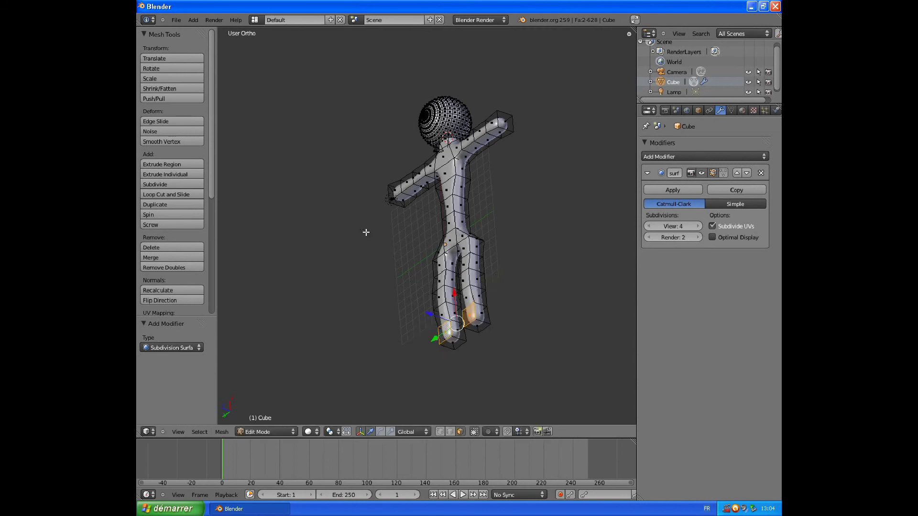
# Extrude the foot faces outward and move both foot faces along the X axis
pyautogui.press('e')
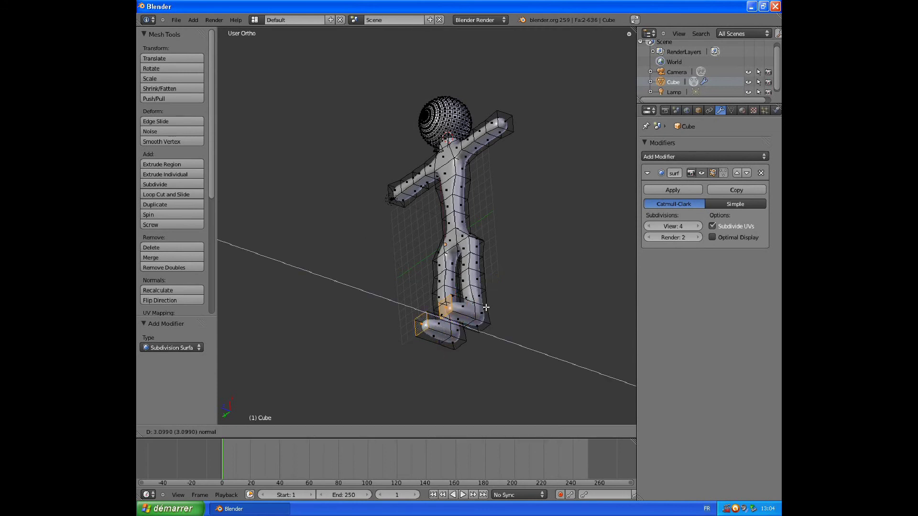
pyautogui.click(491, 290)
pyautogui.moveTo(491, 291)
pyautogui.mouseDown(button='middle')
pyautogui.moveTo(431, 313)
pyautogui.moveTo(445, 311)
pyautogui.moveTo(542, 374)
pyautogui.moveTo(504, 237)
pyautogui.mouseUp(button='middle')
pyautogui.keyDown('shift'); pyautogui.rightClick(504, 237); pyautogui.keyUp('shift')
pyautogui.keyDown('shift'); pyautogui.rightClick(503, 242); pyautogui.keyUp('shift')
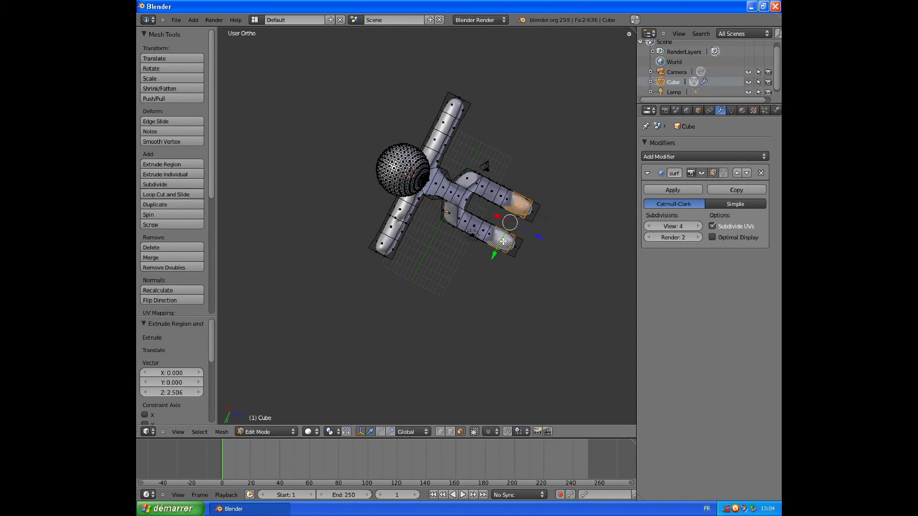
pyautogui.press('g')
pyautogui.press('z')
pyautogui.click(503, 215)
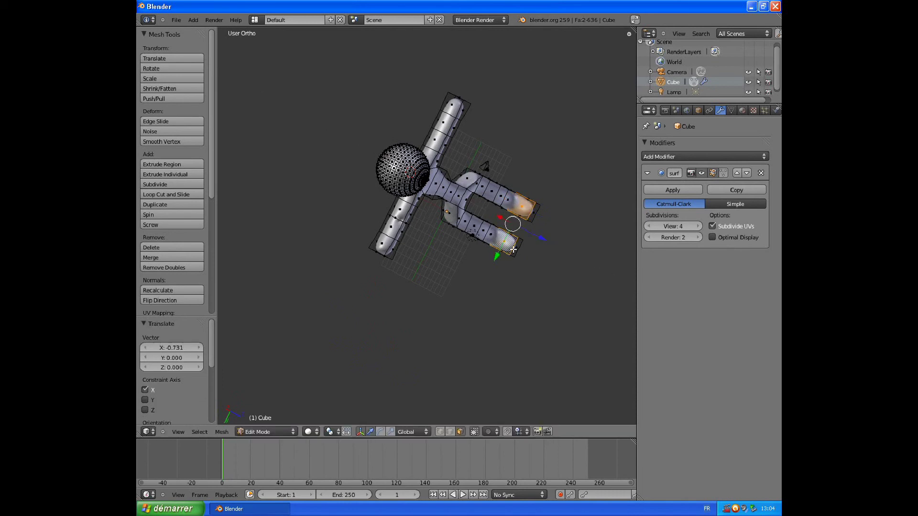
# Shift two neighbouring lower-leg faces along Y
pyautogui.moveTo(503, 215); pyautogui.dragTo(463, 182, button='middle')
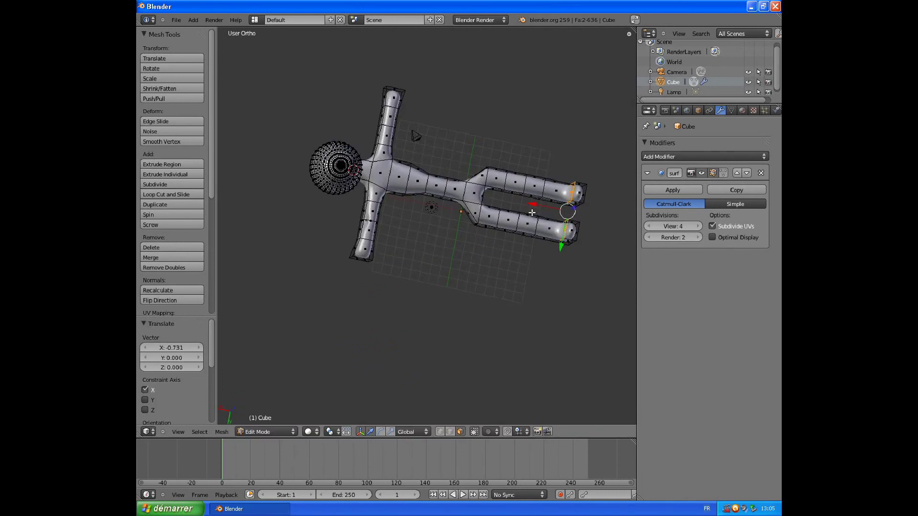
pyautogui.moveTo(532, 213); pyautogui.dragTo(509, 195, button='middle')
pyautogui.rightClick(510, 195)
pyautogui.keyDown('shift'); pyautogui.rightClick(535, 189); pyautogui.keyUp('shift')
pyautogui.moveTo(523, 229); pyautogui.dragTo(527, 228)
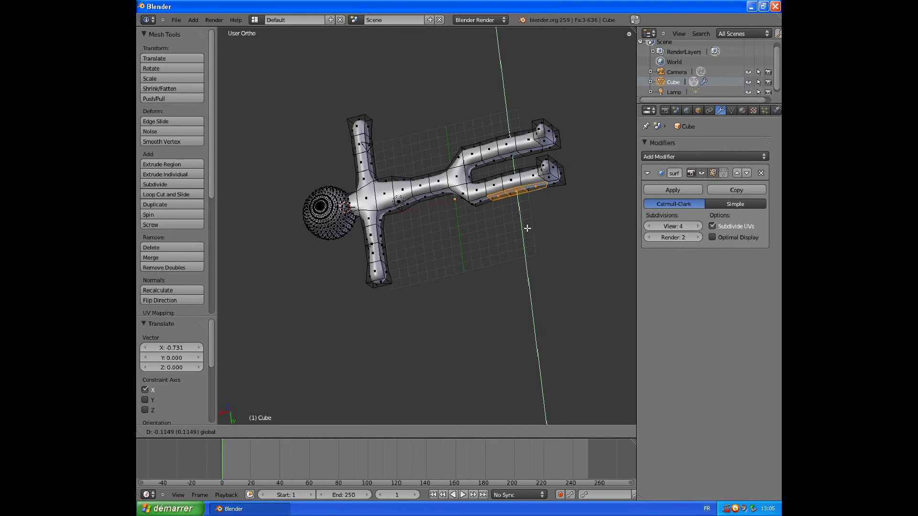
pyautogui.click(528, 228)
# Select a run of adjacent leg faces and shift them along Y
pyautogui.moveTo(527, 228); pyautogui.dragTo(472, 202, button='middle')
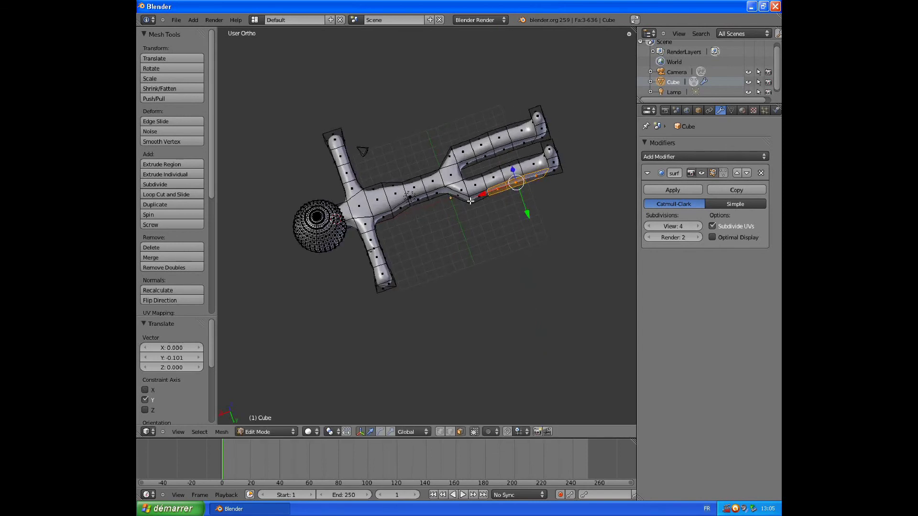
pyautogui.rightClick(479, 199)
pyautogui.moveTo(491, 228); pyautogui.dragTo(470, 201)
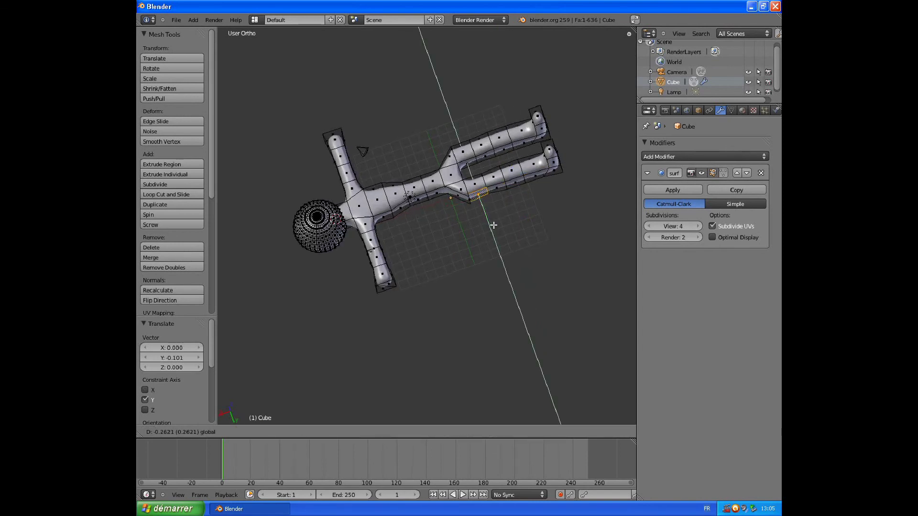
pyautogui.rightClick(470, 201)
pyautogui.keyDown('shift'); pyautogui.rightClick(466, 197); pyautogui.keyUp('shift')
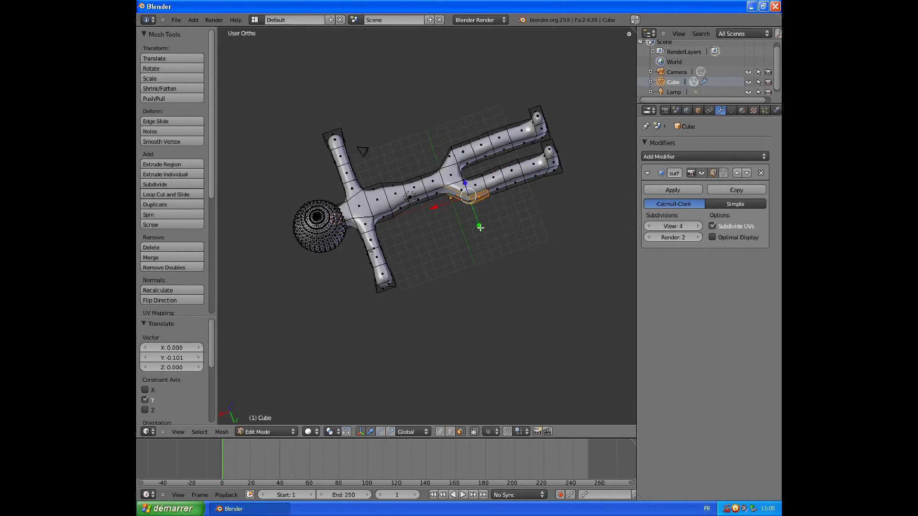
pyautogui.moveTo(483, 223); pyautogui.dragTo(482, 224)
pyautogui.rightClick(482, 224)
pyautogui.moveTo(476, 226); pyautogui.dragTo(477, 223)
pyautogui.click(477, 223)
# Select faces along the top of the upper leg and start shifting them along Y
pyautogui.moveTo(477, 224); pyautogui.dragTo(505, 173, button='middle')
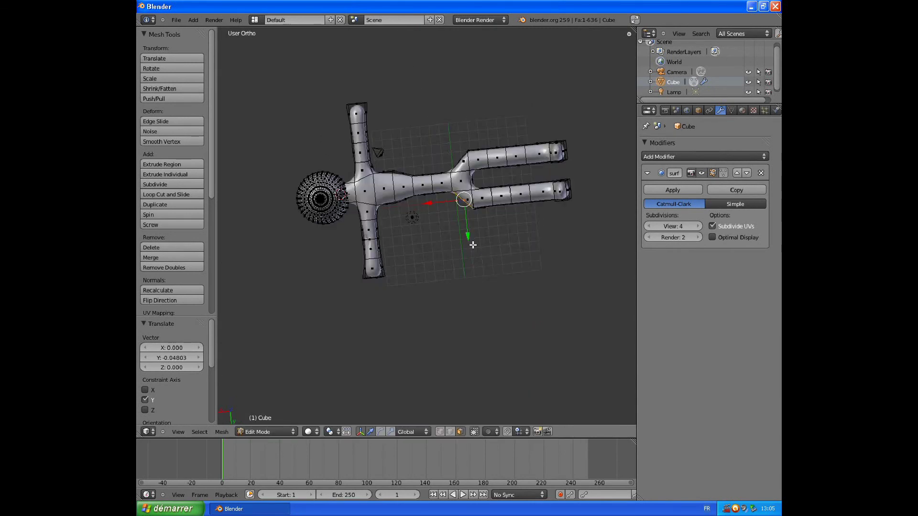
pyautogui.rightClick(505, 173)
pyautogui.keyDown('shift'); pyautogui.rightClick(547, 179); pyautogui.keyUp('shift')
pyautogui.moveTo(526, 214); pyautogui.dragTo(527, 204)
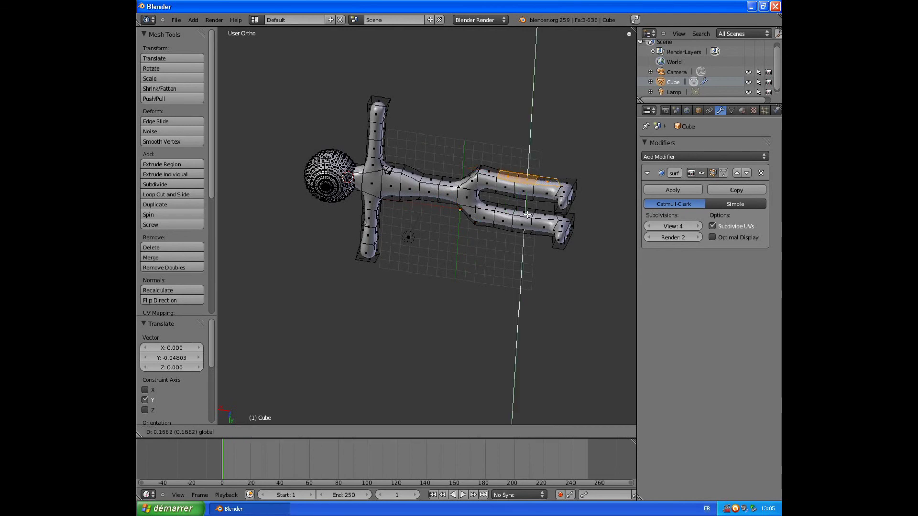
pyautogui.moveTo(502, 180); pyautogui.dragTo(495, 170, button='middle')
# Nudge the upper-leg faces and a crotch element along Y (last move -0.0926), then switch to top view
pyautogui.press('g')
pyautogui.press('y')
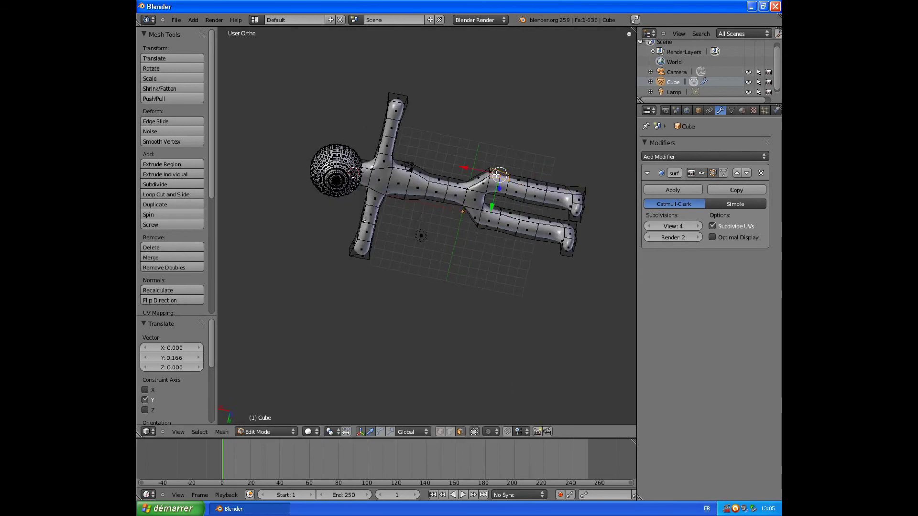
pyautogui.click(490, 207)
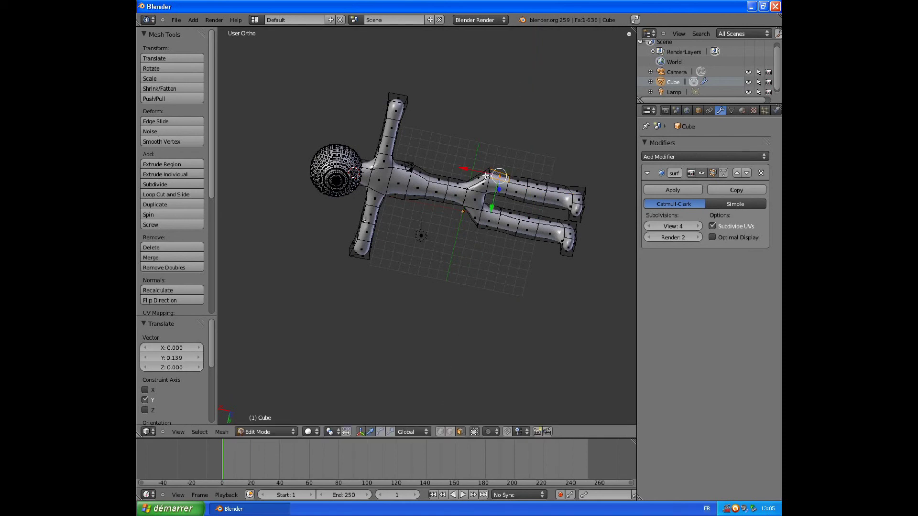
pyautogui.rightClick(471, 210)
pyautogui.press('g')
pyautogui.press('y')
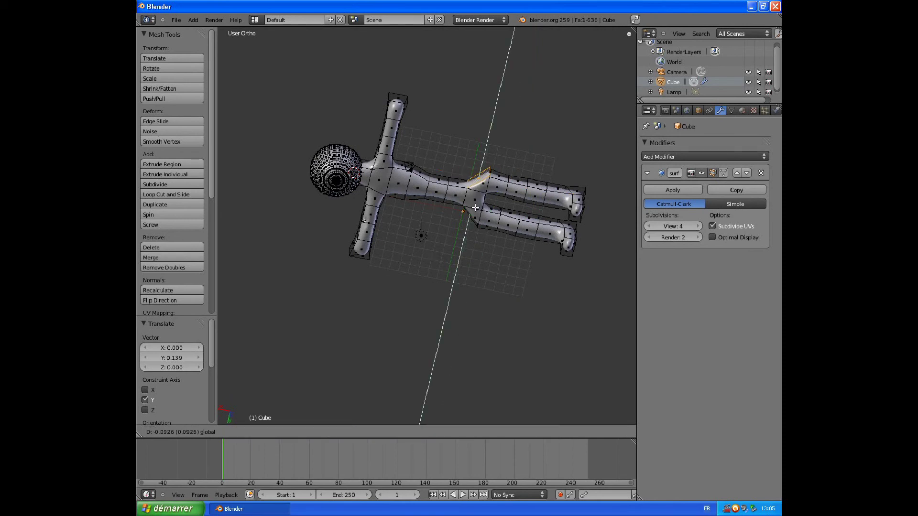
pyautogui.click(472, 201)
pyautogui.press('KP_7')
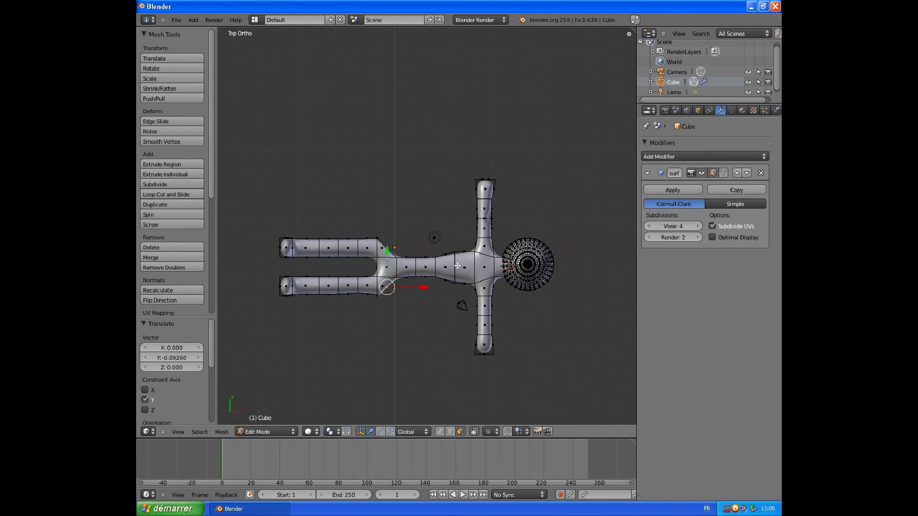
pyautogui.click(277, 432)
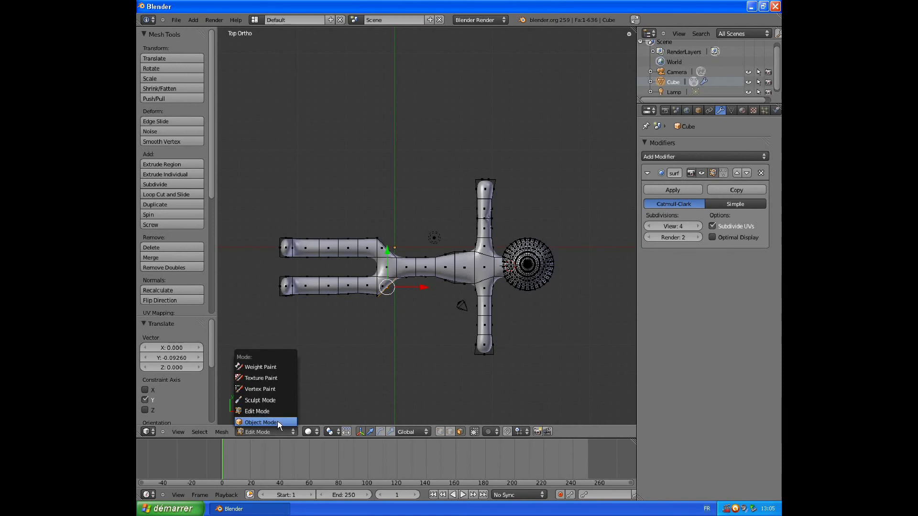
# Deselect all, return to Object Mode, and toggle to an empty layer and back to layer 1
pyautogui.press('a')
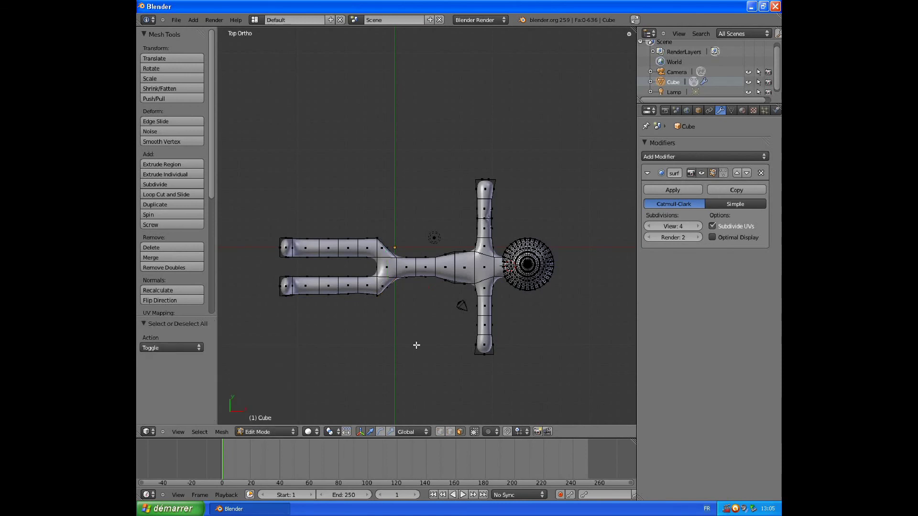
pyautogui.click(277, 432)
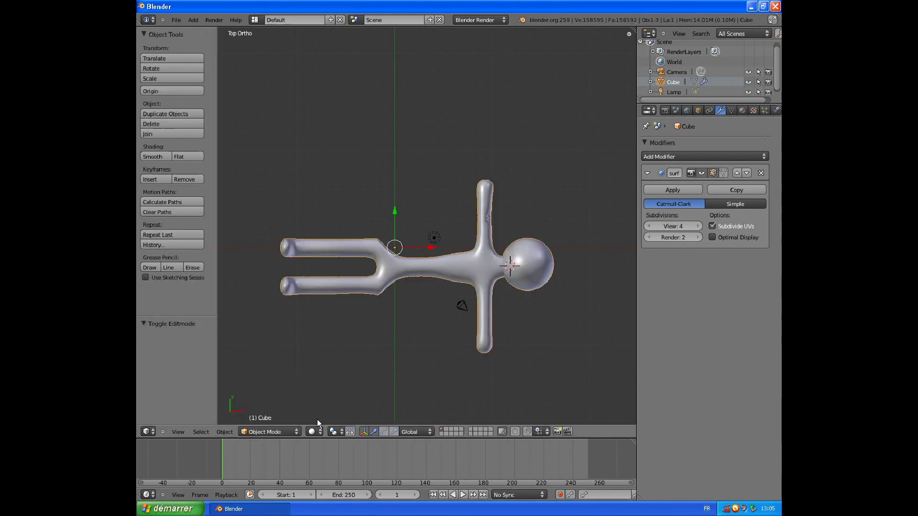
pyautogui.click(446, 431)
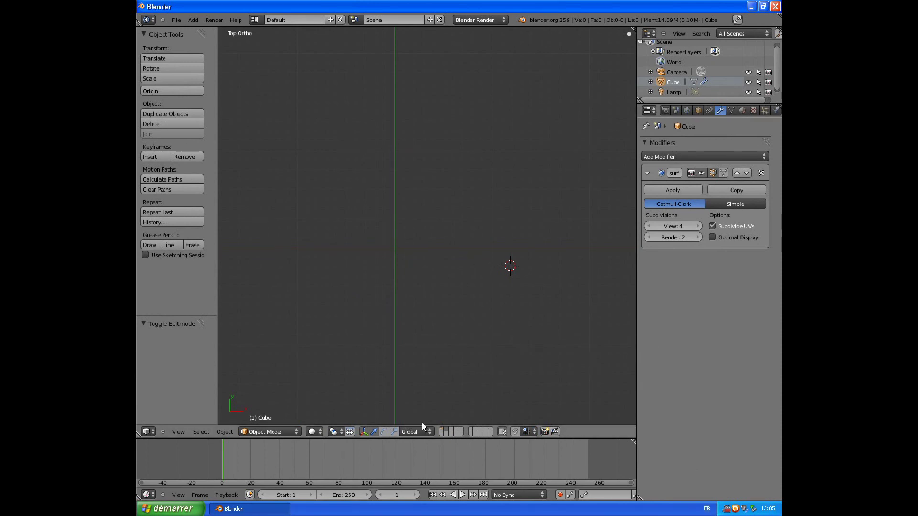
pyautogui.click(442, 429)
pyautogui.press('r')
pyautogui.rightClick(484, 265)
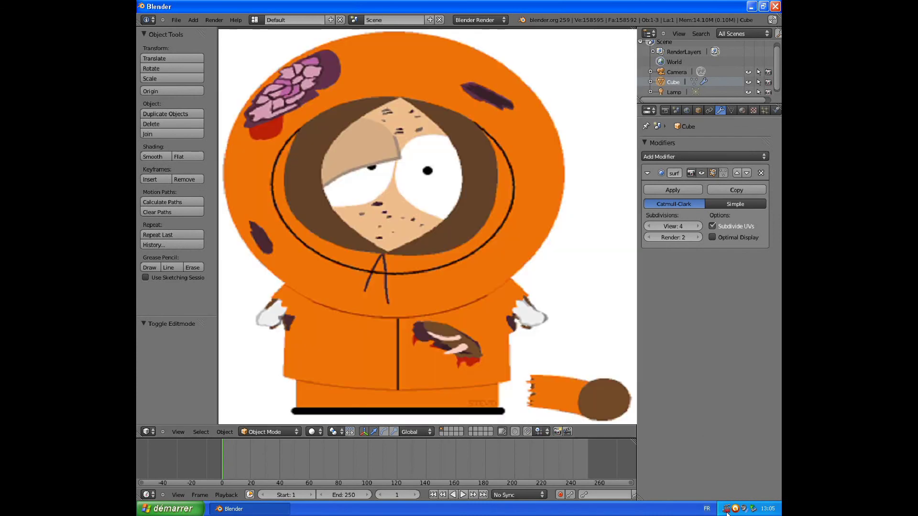